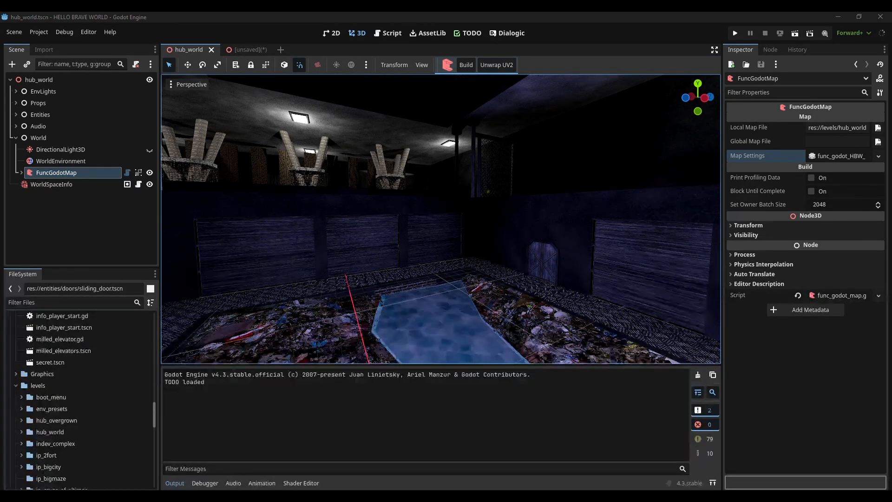
Examine the func_godot addon's files and the TrenchBroom game config path in func_godot_local_config.tres
scroll(92, 430, "up", 10)
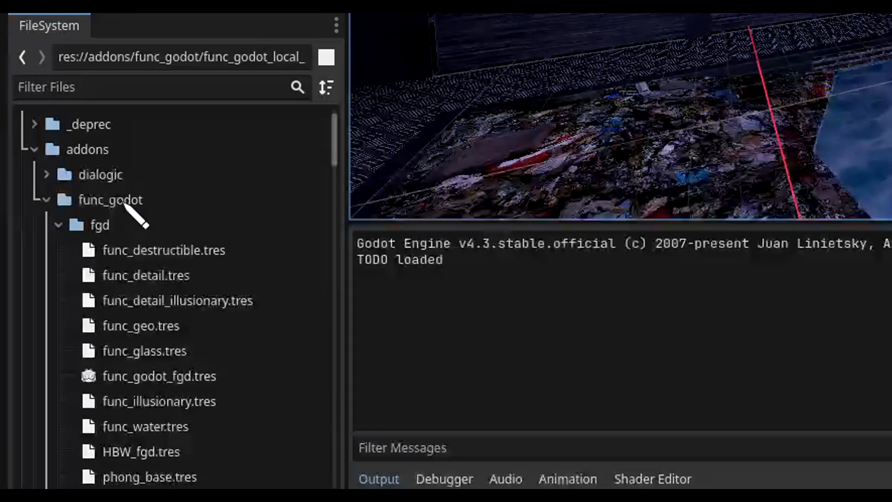
scroll(125, 205, "down", 5)
scroll(133, 211, "down", 8)
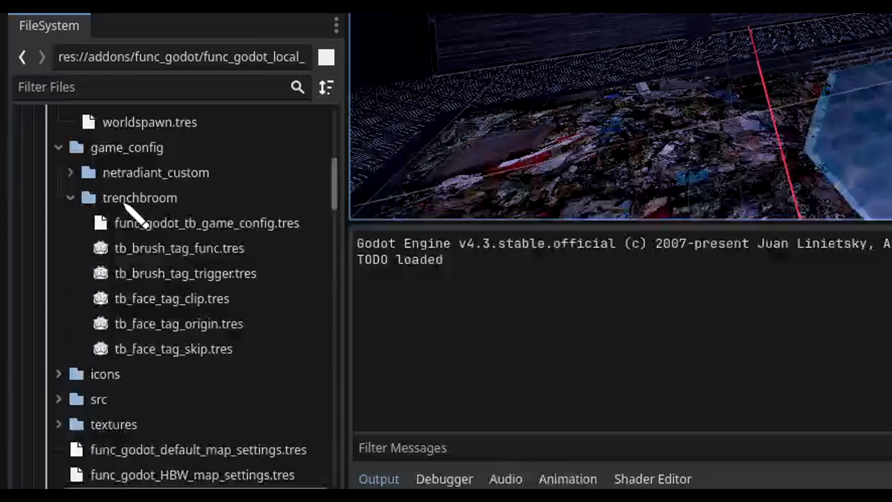
scroll(140, 232, "down", 1)
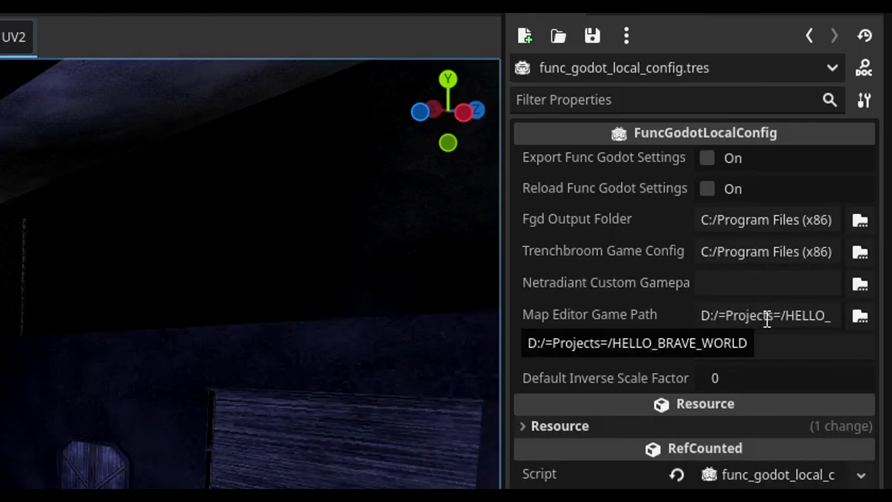
left_click(780, 252)
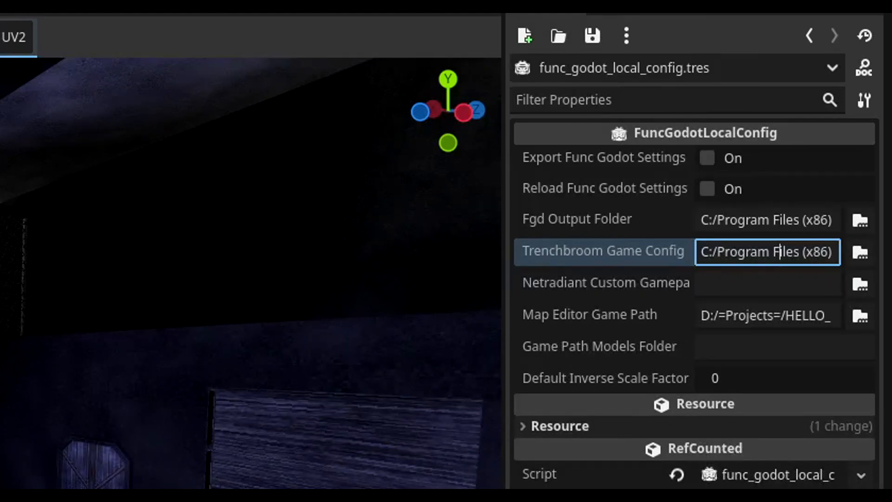
left_click(206, 241)
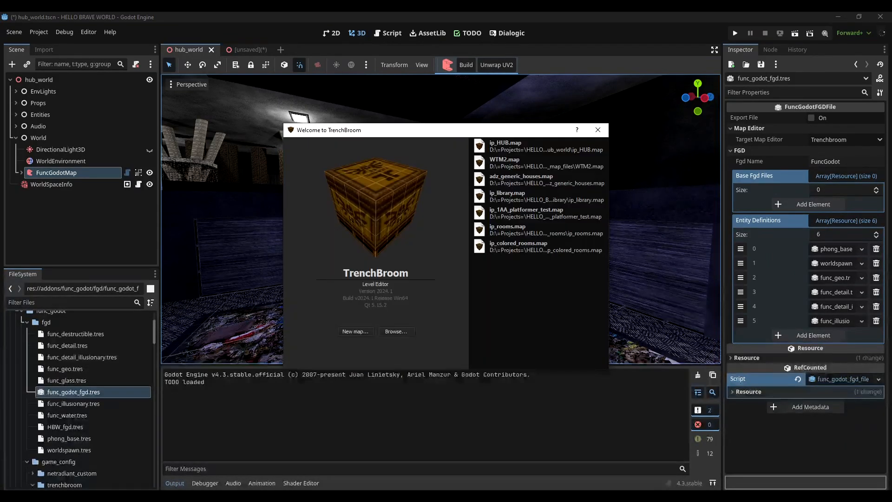
Create a new TrenchBroom map for the HELLO_BRAVE_WORLD game in the Valve map format
left_click(358, 331)
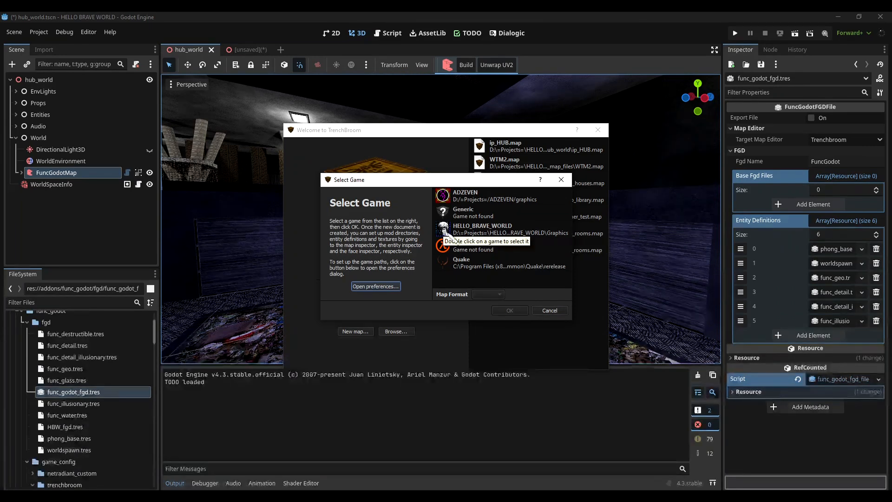
left_click(484, 234)
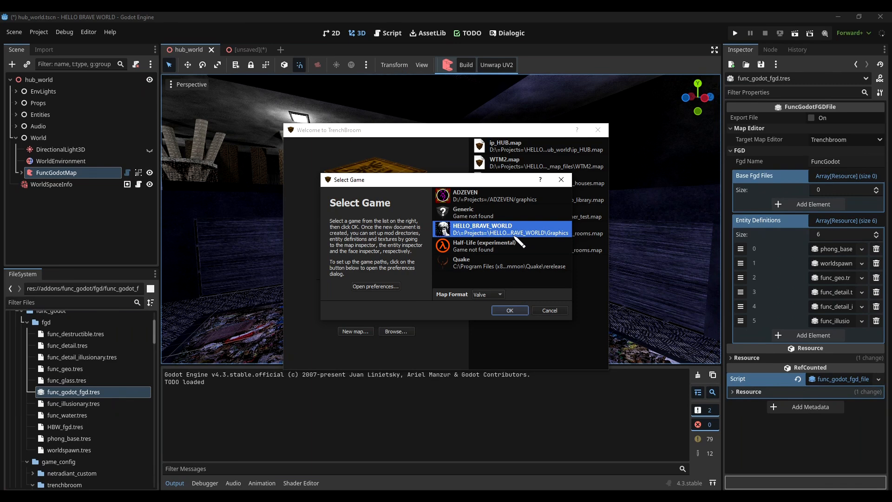
left_click(486, 294)
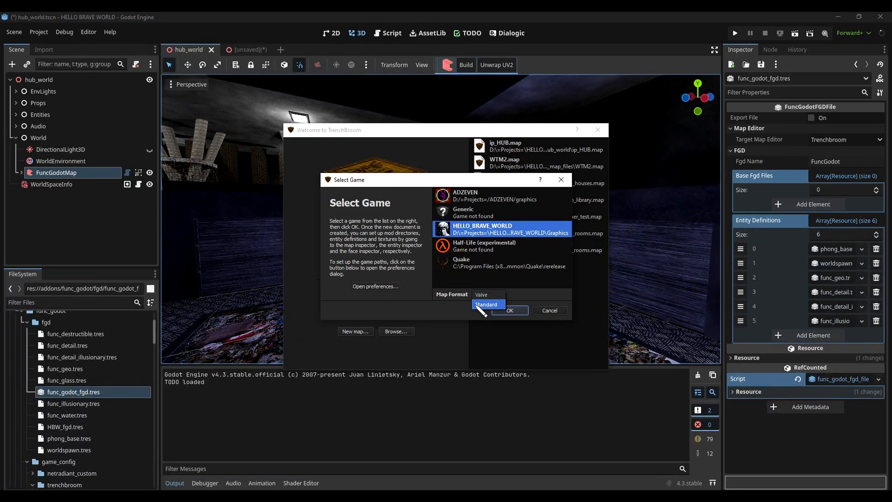
left_click(519, 294)
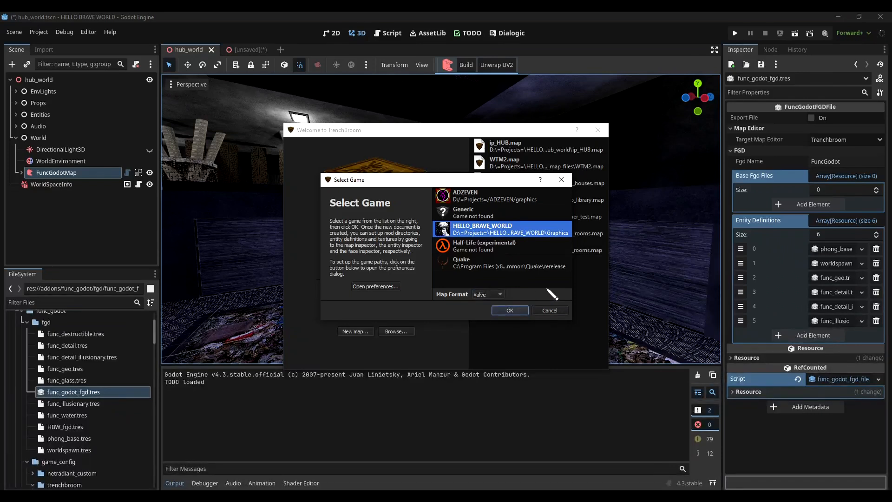
left_click(523, 311)
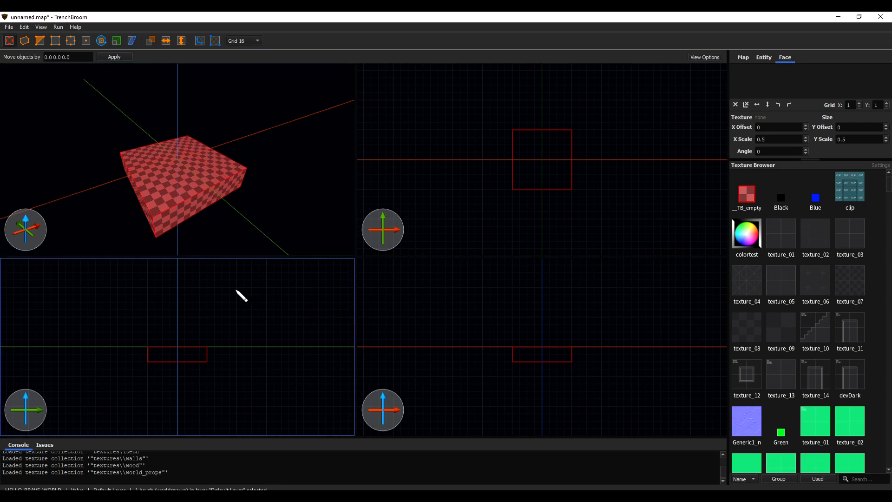
Deselect the default brush, group the texture browser by collection and browse the grouped textures
left_click(279, 183)
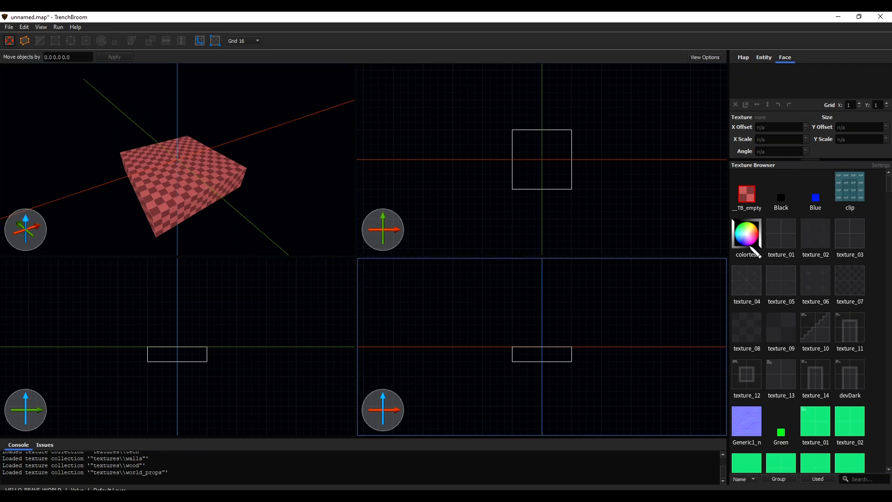
left_click(785, 480)
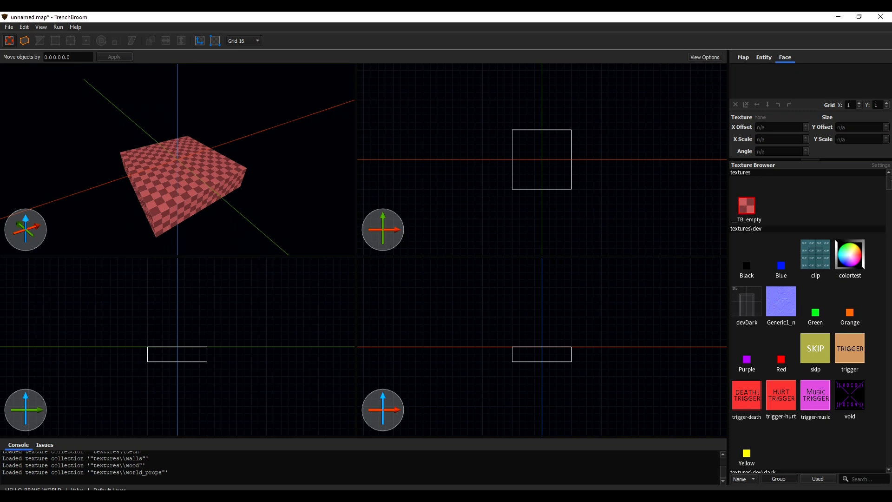
scroll(807, 325, "down", 13)
scroll(807, 325, "up", 10)
scroll(875, 199, "up", 3)
scroll(874, 203, "down", 7)
scroll(875, 200, "up", 7)
Disable the dev texture subcollections dark, green, gridrefonly, light, orange, purple and red, and return to the texture browser
left_click(880, 165)
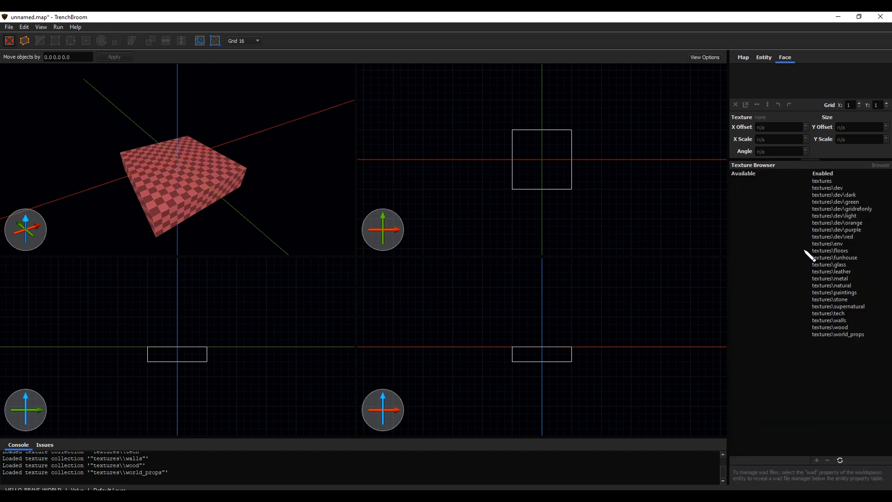
double_click(850, 196)
double_click(852, 195)
double_click(852, 196)
double_click(851, 195)
double_click(852, 196)
double_click(852, 195)
double_click(852, 196)
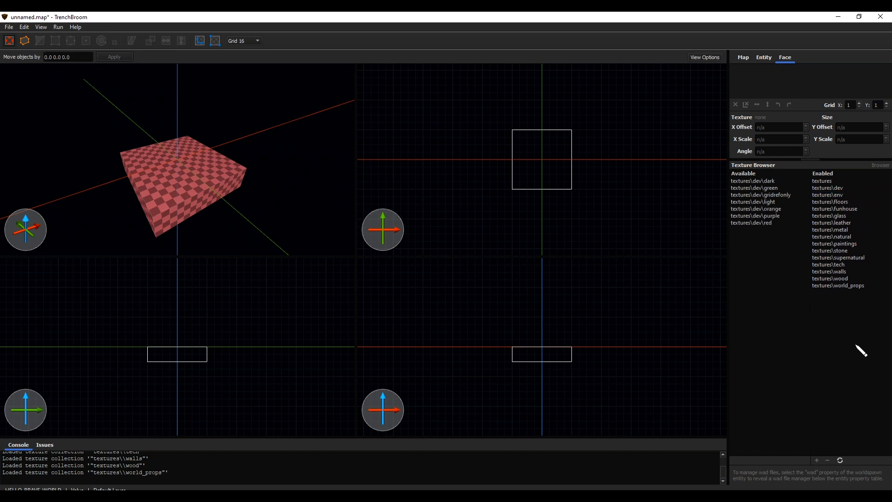
left_click(880, 165)
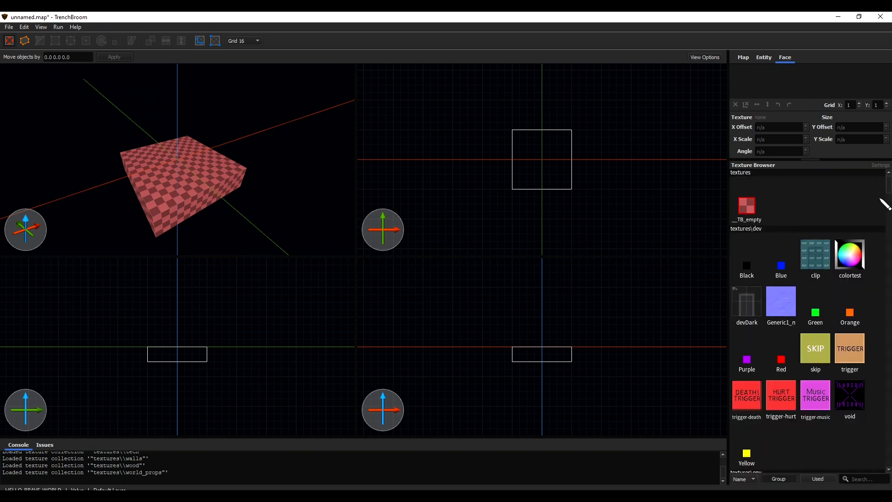
Enable the textures\dev\green collection and look through its textures in the browser
left_click(880, 165)
double_click(771, 194)
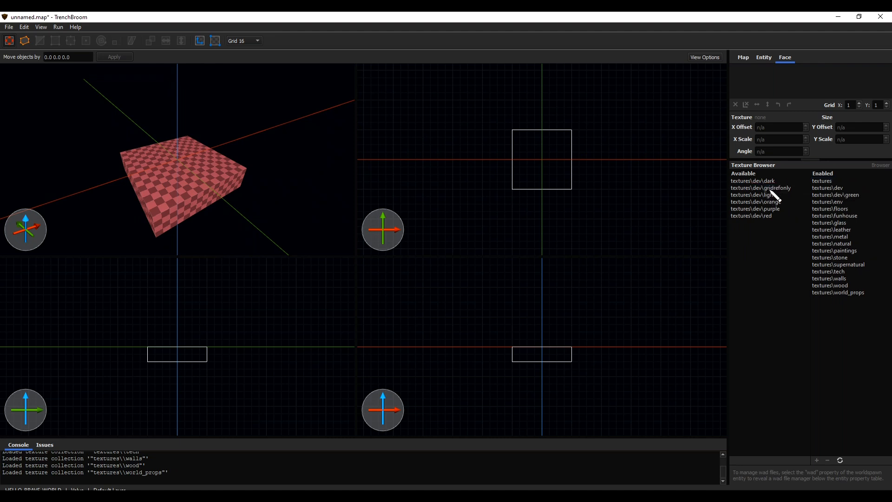
left_click(880, 166)
scroll(818, 314, "down", 5)
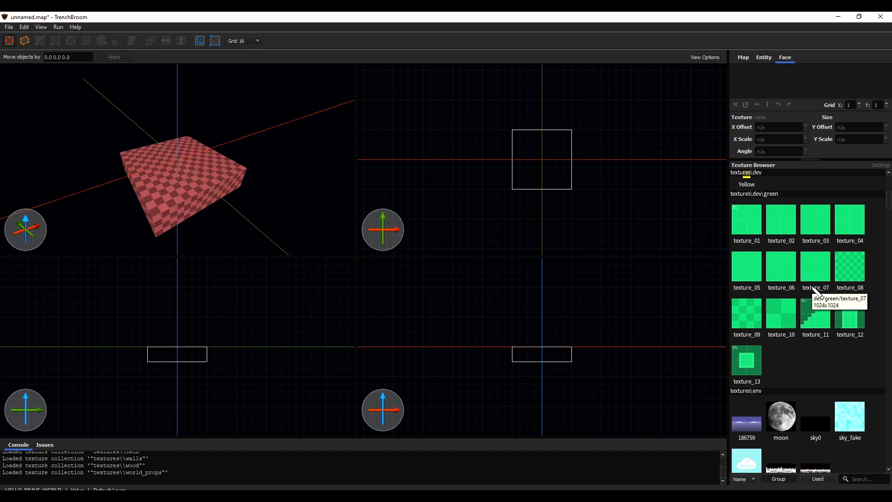
Disable the textures\dev\green collection again and return to the texture browser
left_click(880, 165)
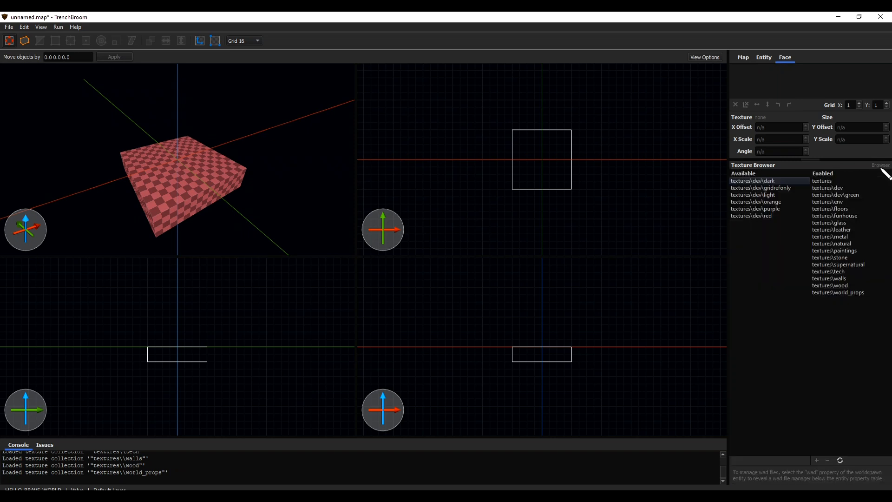
double_click(843, 194)
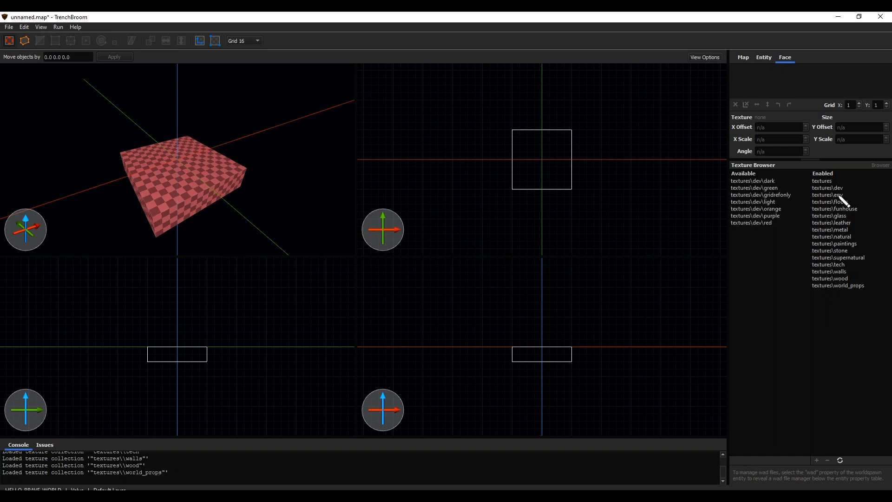
left_click(885, 166)
left_click(884, 167)
left_click(885, 166)
left_click(884, 166)
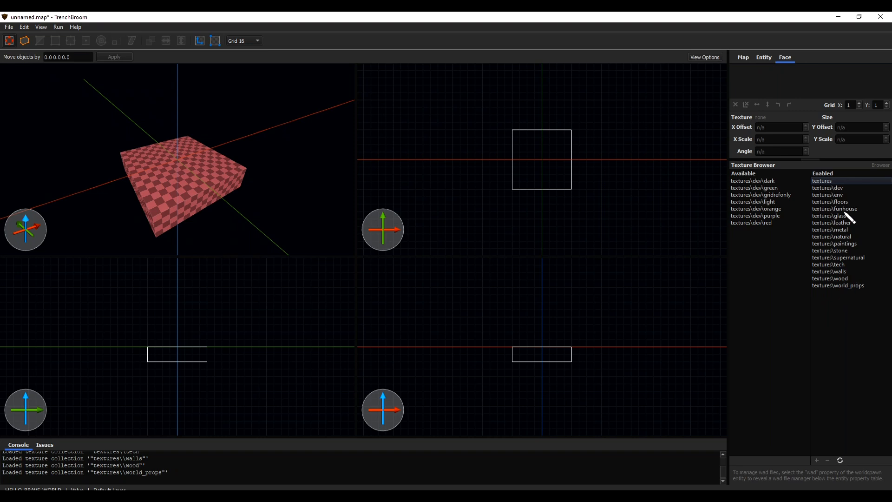
left_click(879, 165)
Apply the metal_brick_chiseled texture from the metal collection to the default brush
scroll(230, 295, "up", 2)
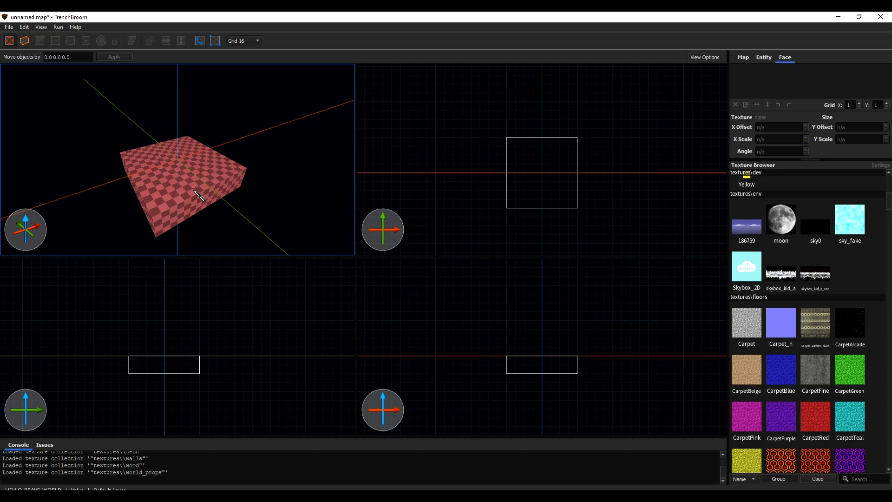
left_click_drag(890, 201, 888, 255)
left_click(849, 263)
left_click(234, 187)
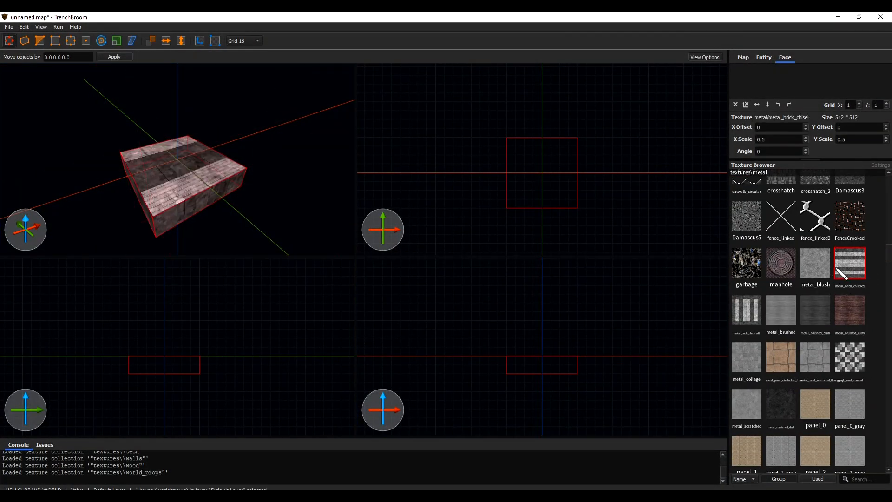
Draw a 128-unit-tall brush on top of the base brush and set the grid size to 128
left_click_drag(579, 358, 563, 285)
left_click(255, 39)
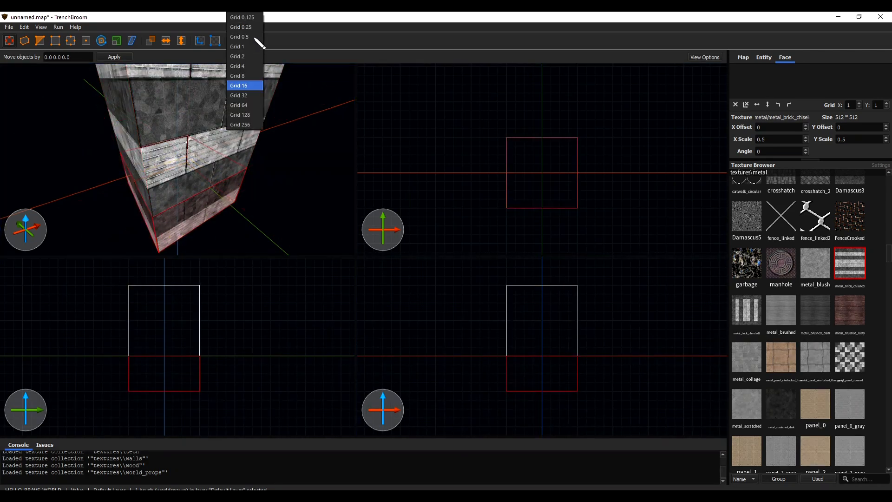
left_click(240, 114)
left_click(249, 44)
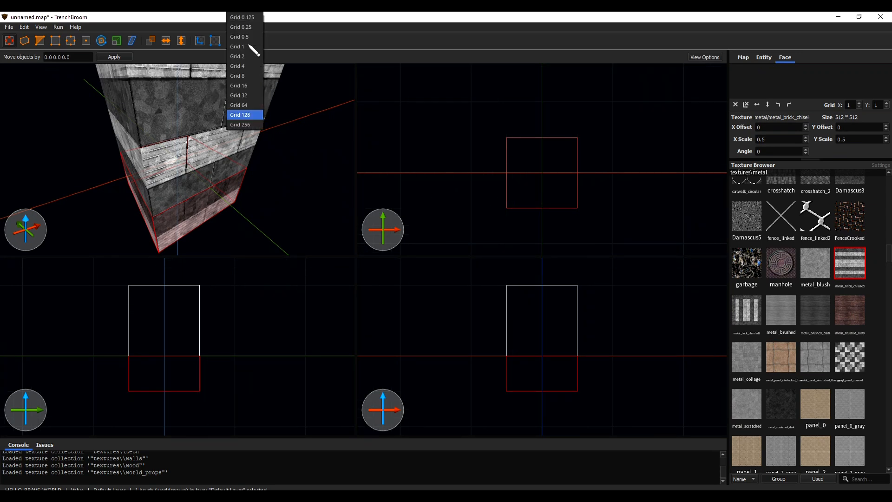
left_click(260, 115)
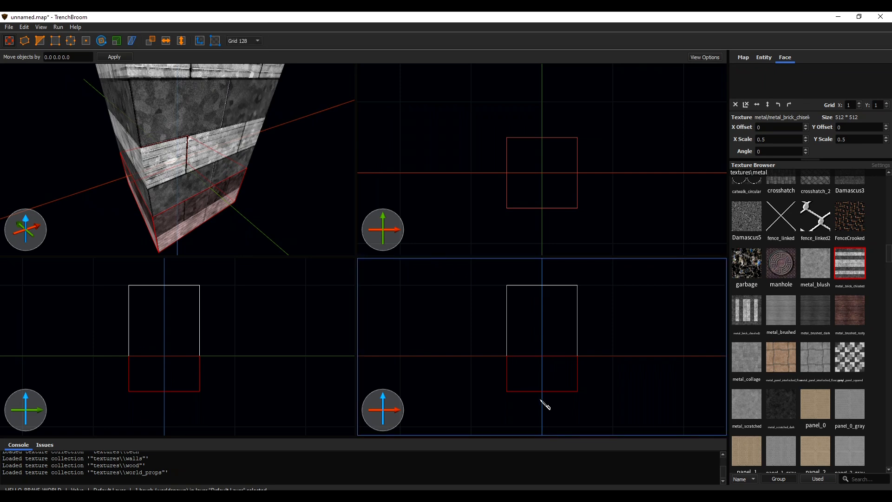
Enlarge the lower brush to 256 units in X and 128 in Z, and widen the upper brush to 256 in X
mouse_move(541, 432)
left_mouse_down()
mouse_move(507, 410)
mouse_move(458, 408)
mouse_move(597, 390)
mouse_move(610, 361)
left_mouse_up()
left_click(551, 314)
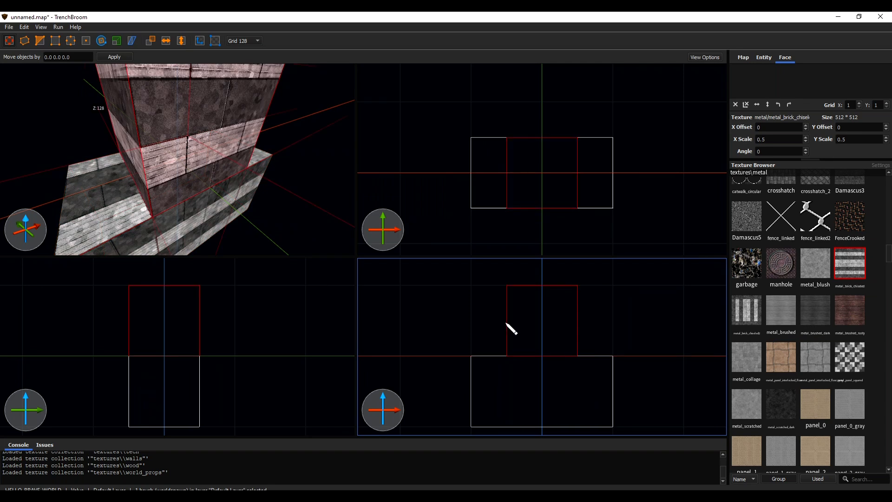
left_click_drag(511, 328, 488, 331)
left_click_drag(577, 319, 627, 319)
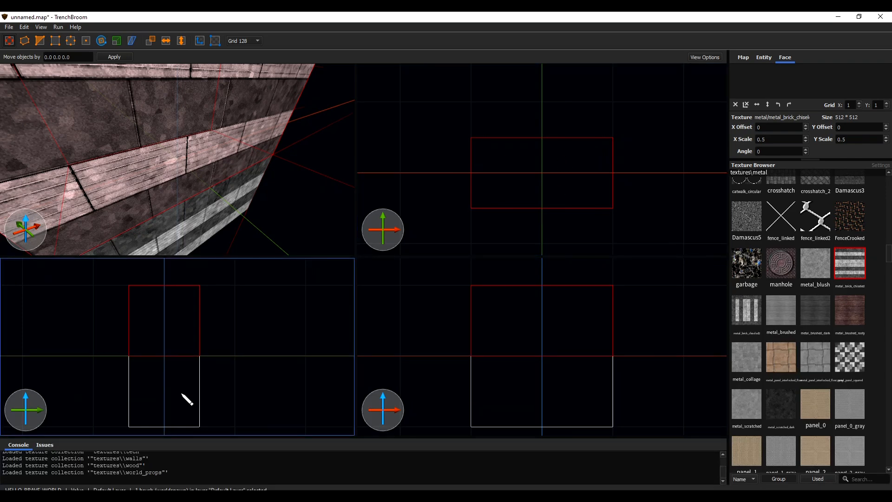
Extend the lower and upper brushes to 256 units along Y
left_click(163, 394)
left_click_drag(135, 393, 85, 389)
left_click_drag(199, 388, 235, 388)
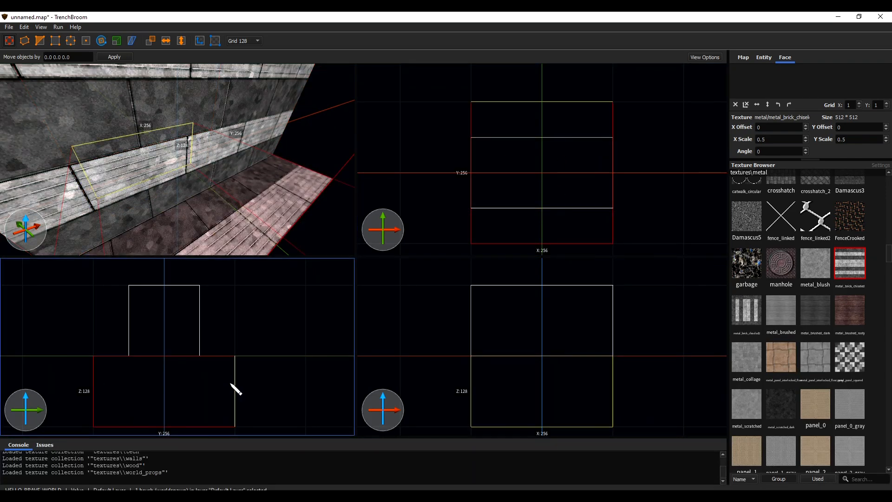
left_click(193, 338)
left_click_drag(232, 327, 241, 323)
left_click_drag(130, 328, 96, 332)
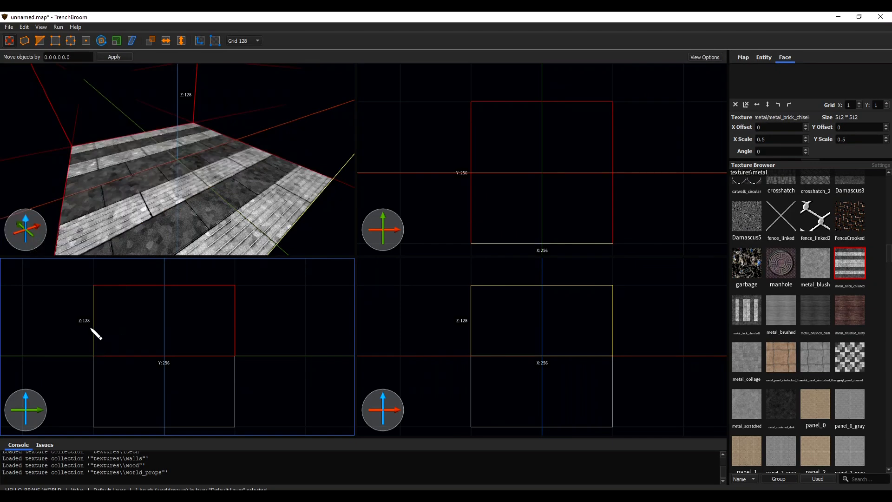
Raise the top face of the upper brush to make it 256 units tall
scroll(214, 189, "down", 8)
right_click_drag(207, 186, 214, 175)
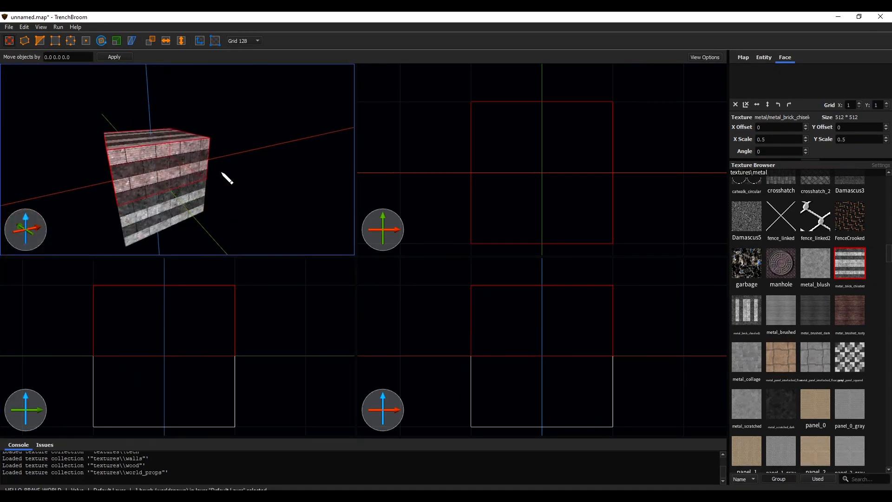
left_click(282, 186)
left_click(137, 171)
left_click_drag(160, 135, 163, 109)
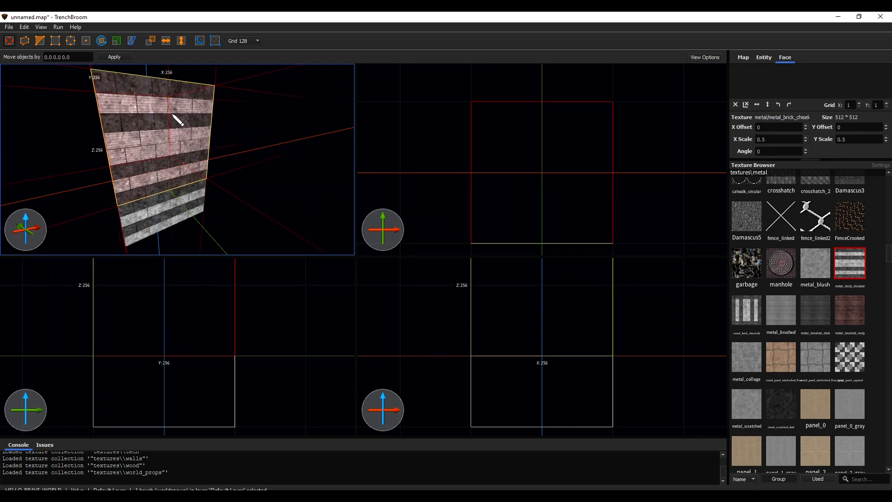
Enlarge the lower brush to a 512 by 512 unit floor extending evenly around the upper brush
left_click(170, 229)
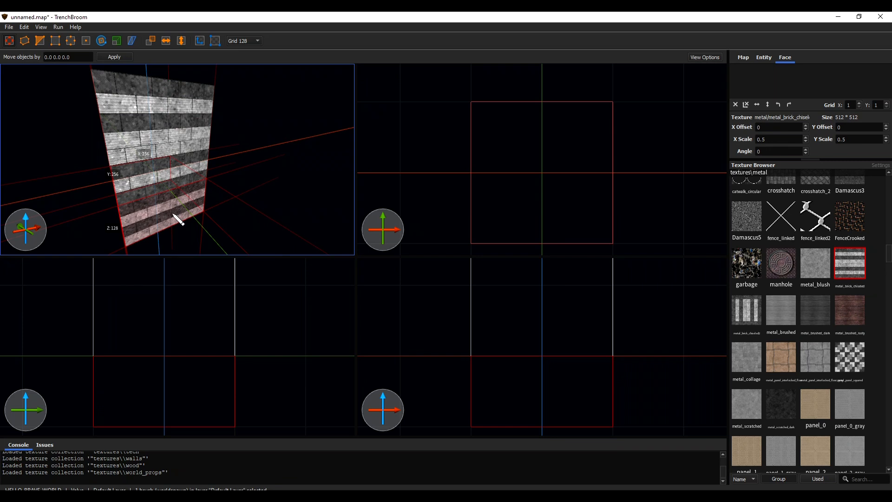
scroll(587, 205, "down", 4)
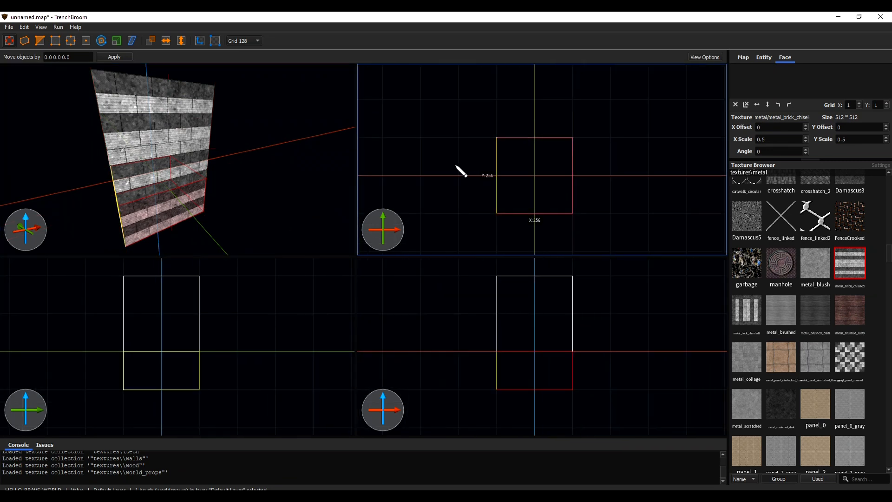
left_click_drag(464, 166, 437, 167)
left_click_drag(589, 190, 615, 191)
left_click_drag(573, 135, 574, 109)
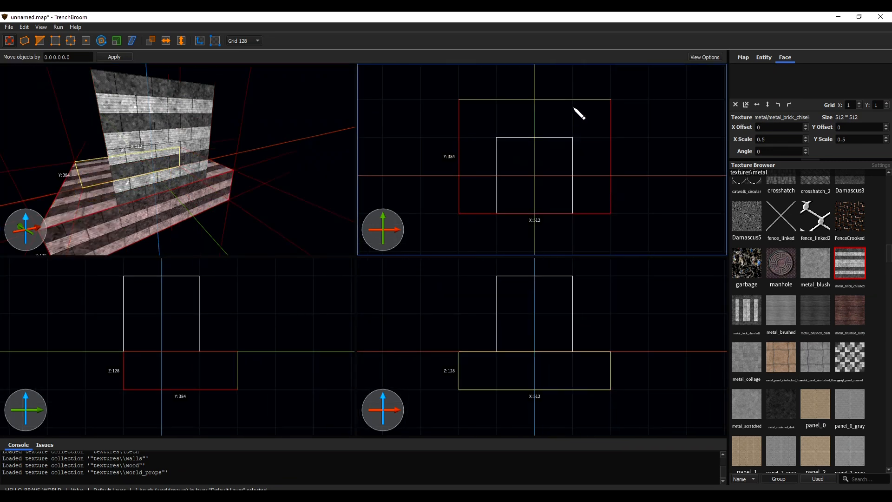
left_click_drag(581, 227, 567, 255)
Reshape the upper brush into a 128-unit-thick, 768-unit-long wall beside the floor and duplicate it to the opposite side
left_click(543, 342)
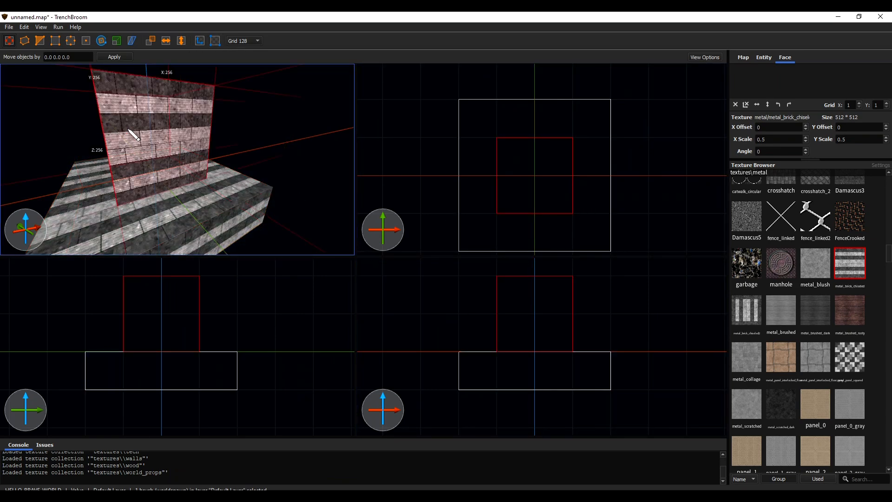
left_click_drag(534, 177, 460, 139)
scroll(469, 203, "down", 3)
left_click_drag(470, 200, 470, 251, "shift")
right_click_drag(470, 250, 471, 215)
left_click_drag(506, 186, 478, 188, "shift")
left_click_drag(450, 216, 451, 241, "shift")
left_click_drag(453, 84, 453, 67, "shift")
left_click_drag(453, 110, 581, 127, "ctrl")
Make a 512 by 128 unit brush at one end of the floor and duplicate it 640 units away at the opposite end
left_click(548, 116)
right_click_drag(531, 87, 528, 145)
left_click_drag(528, 149, 528, 121, "ctrl+shift")
right_click_drag(553, 188, 553, 140)
left_click_drag(520, 87, 516, 227, "ctrl")
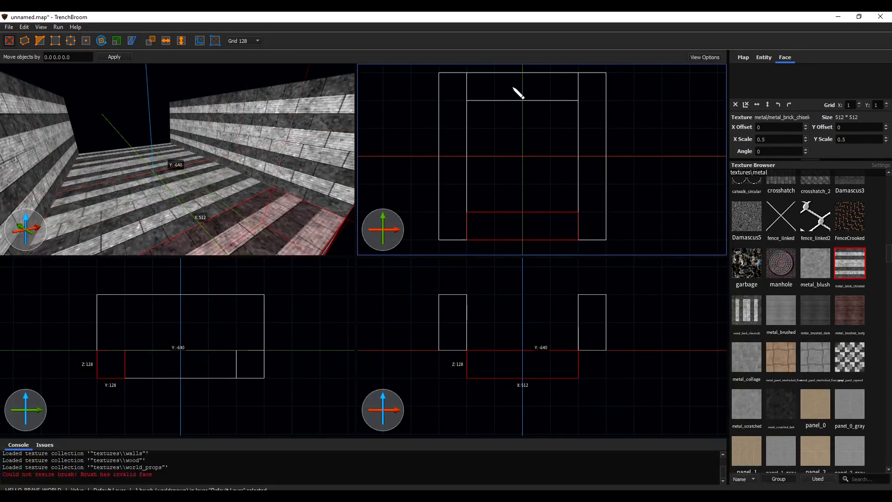
Raise both end brushes above floor level as 256-unit-tall walls that match the side walls
left_click(513, 87, "ctrl")
left_click_drag(525, 346, 525, 322, "shift")
left_click_drag(525, 327, 525, 300)
Extend the floor brush on all four sides to 768 by 768 units so it runs beneath every wall
left_click(523, 364)
left_click_drag(463, 367, 437, 368, "shift")
left_click_drag(582, 365, 606, 363, "shift")
left_click_drag(542, 95, 541, 69, "shift")
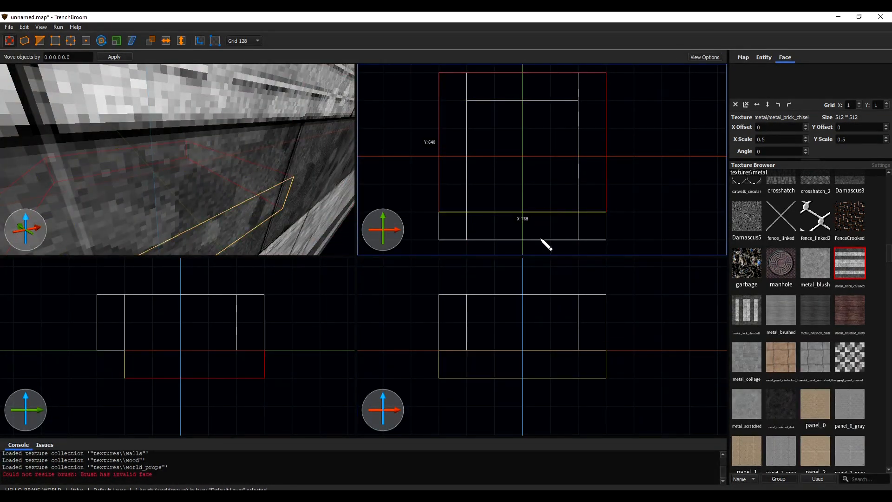
left_click_drag(541, 239, 541, 262, "shift")
key("Escape")
right_click_drag(149, 297, 148, 321)
scroll(253, 161, "down", 5)
mouse_move(253, 161)
right_mouse_down()
mouse_move(209, 151)
mouse_move(208, 183)
mouse_move(290, 186)
mouse_move(218, 188)
right_mouse_up()
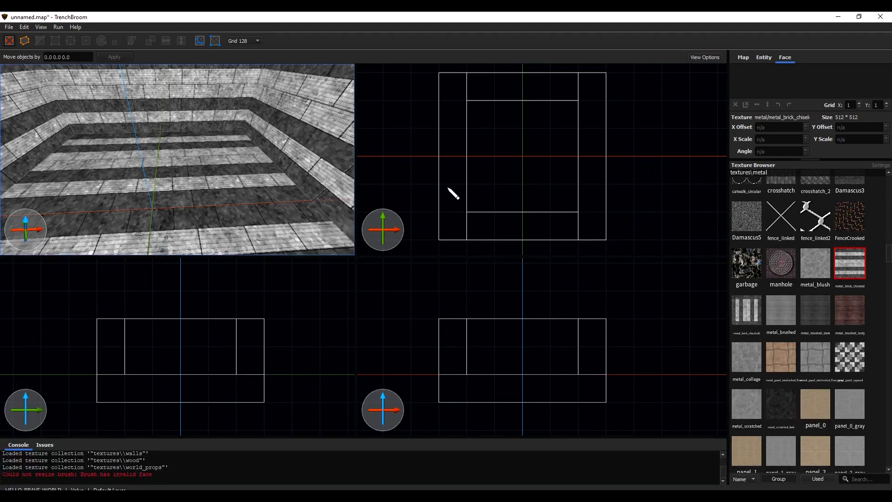
Set the grid to 16 and draw a partition brush 256 units long, 16 thick and 256 tall from the room's centre to the side wall
left_click(253, 40)
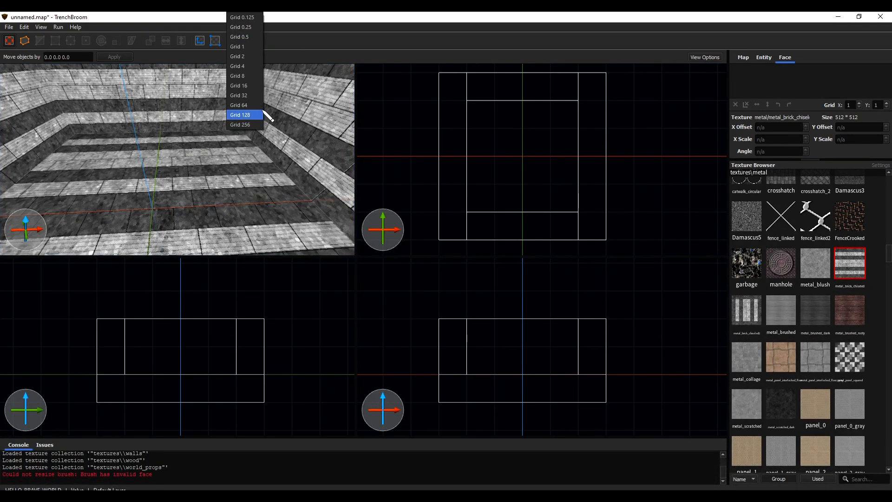
left_click(251, 85)
scroll(544, 163, "up", 4)
scroll(520, 158, "up", 1)
left_click_drag(502, 153, 638, 154)
mouse_move(569, 417)
left_mouse_down()
mouse_move(571, 352)
mouse_move(569, 367)
mouse_move(555, 271)
left_mouse_up()
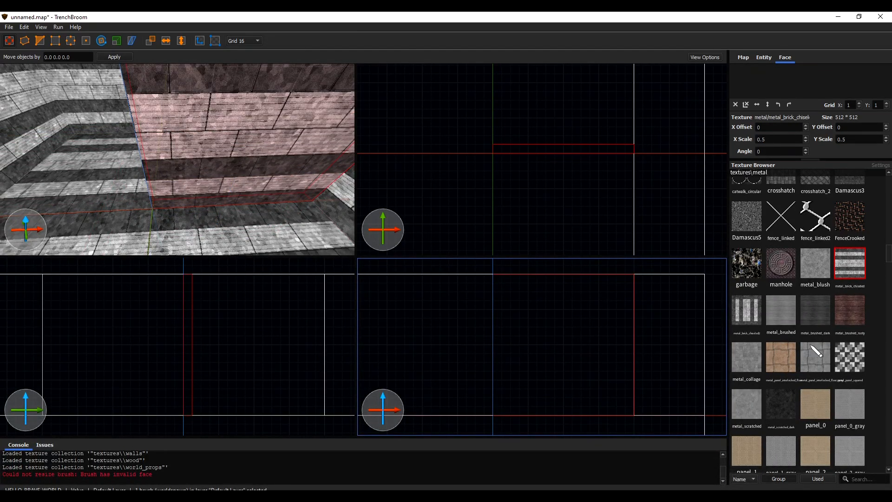
Apply the FenceCrooked texture to the partition and split a 16-unit-wide post off its free end
left_click(860, 229)
mouse_move(253, 175)
right_mouse_down()
mouse_move(315, 158)
mouse_move(268, 136)
mouse_move(282, 134)
right_mouse_up()
key("s")
left_click_drag(138, 168, 143, 169, "ctrl+shift")
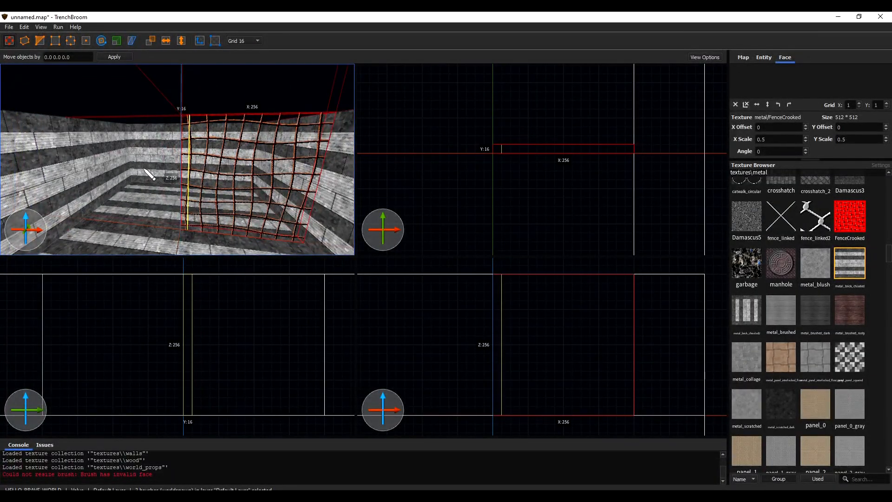
Texture the narrow post with the same striped metal brick as the room's walls
left_click(89, 173, "shift")
double_click(185, 179, "alt")
left_click(168, 111)
key("a")
mouse_move(169, 113)
right_mouse_down()
mouse_move(307, 175)
mouse_move(310, 191)
mouse_move(327, 199)
mouse_move(321, 180)
mouse_move(330, 188)
right_mouse_up()
key("w")
Turn the FenceCrooked brush beside the post into a func_detail brush entity
left_click(205, 170)
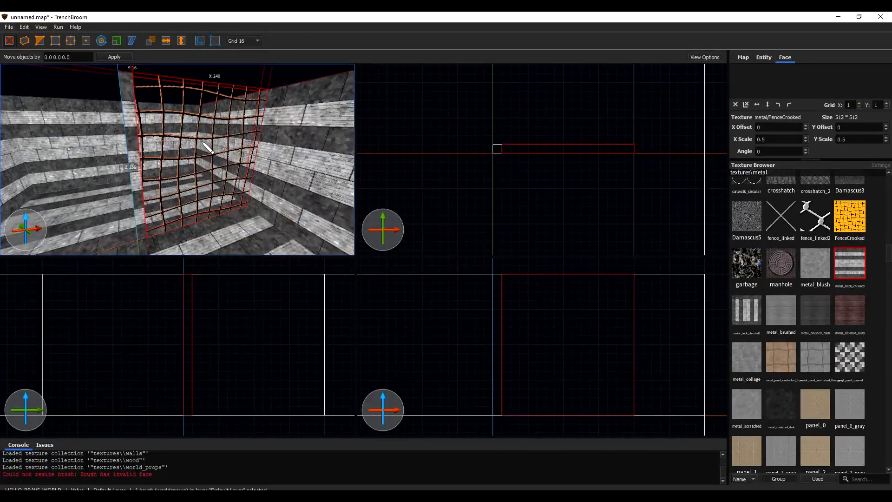
right_click(202, 142)
mouse_move(263, 312)
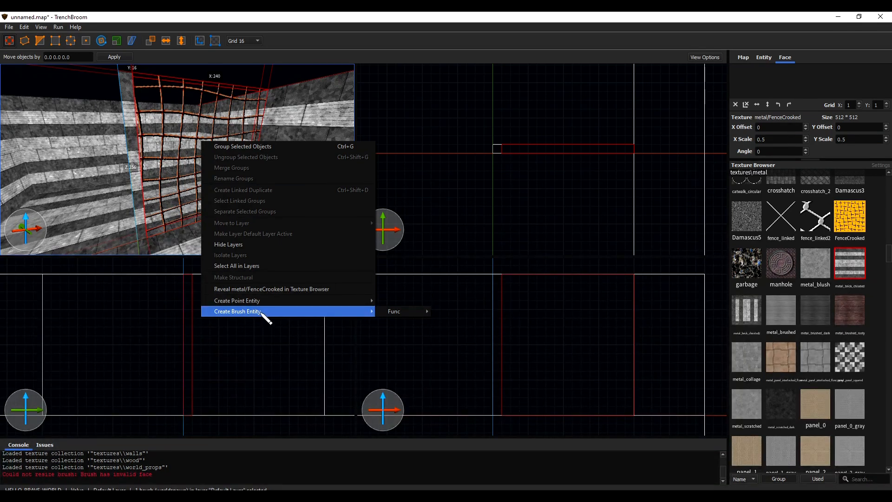
mouse_move(398, 312)
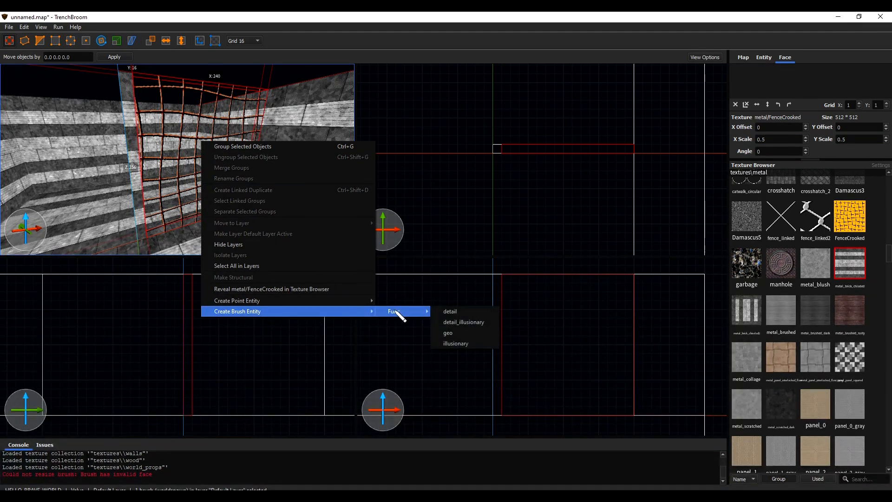
left_click(463, 315)
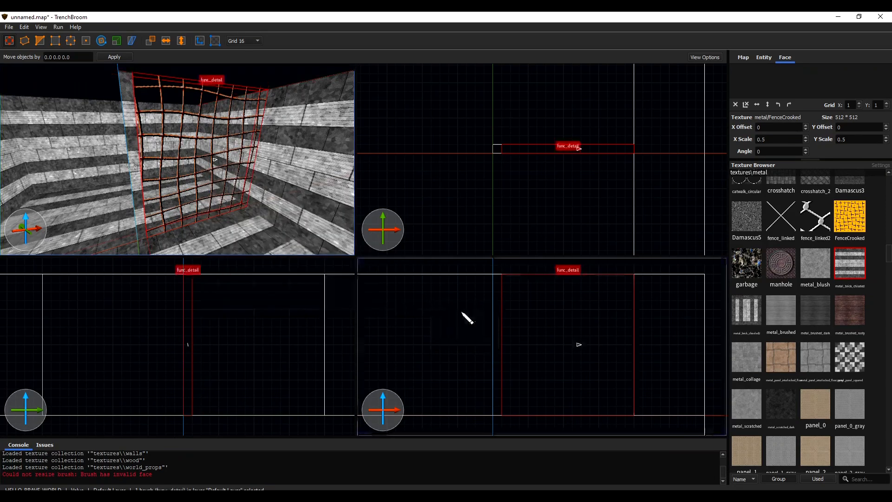
scroll(235, 169, "down", 2)
key("Escape")
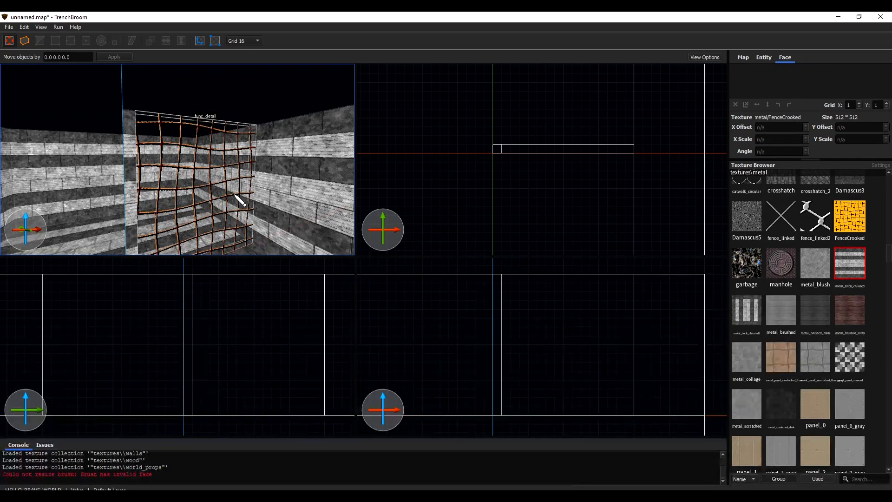
Move the post and fence together 128 units along the Y axis toward the room's far wall
right_click_drag(251, 191, 214, 208)
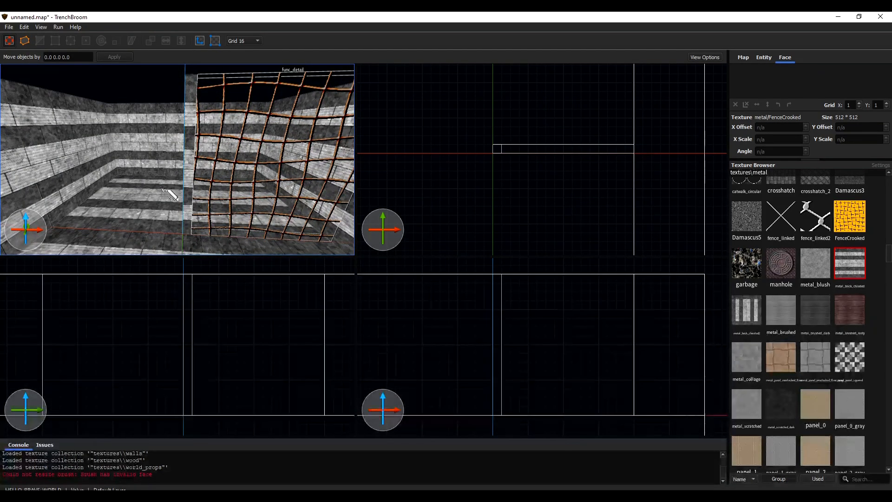
right_click_drag(239, 193, 225, 182)
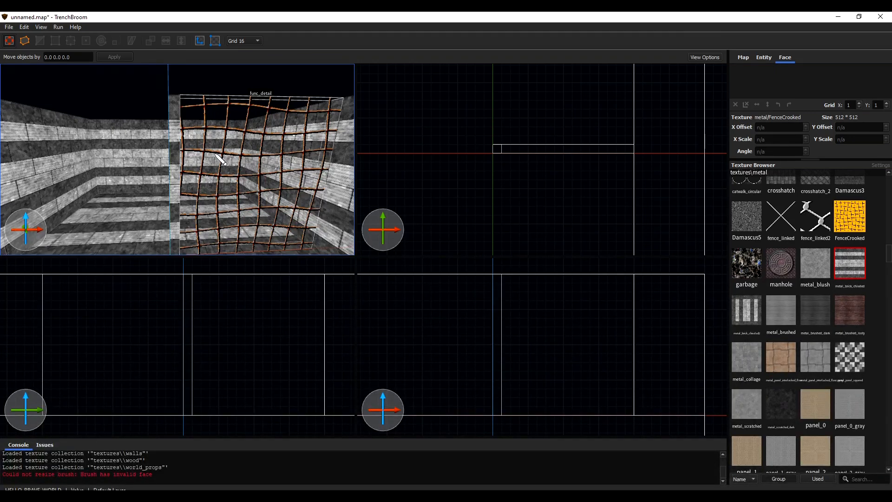
left_click_drag(559, 148, 557, 76)
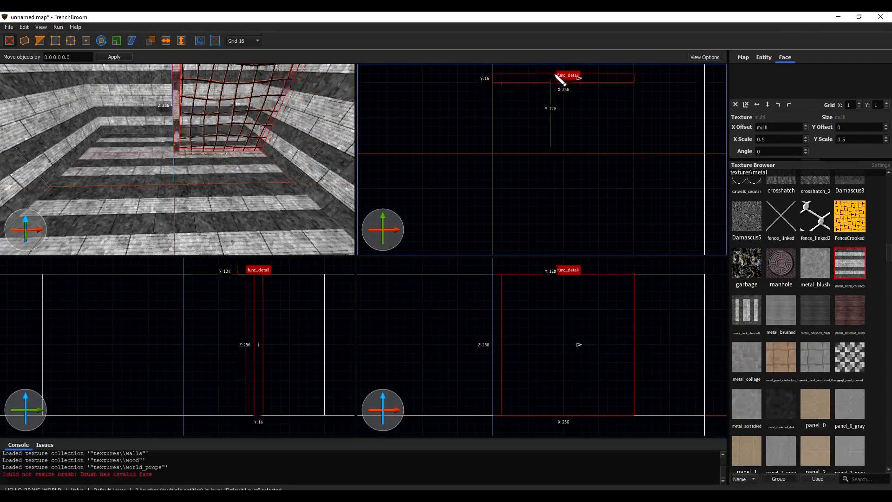
mouse_move(183, 185)
right_mouse_down()
mouse_move(197, 205)
mouse_move(223, 203)
mouse_move(181, 186)
right_mouse_up()
key("Escape")
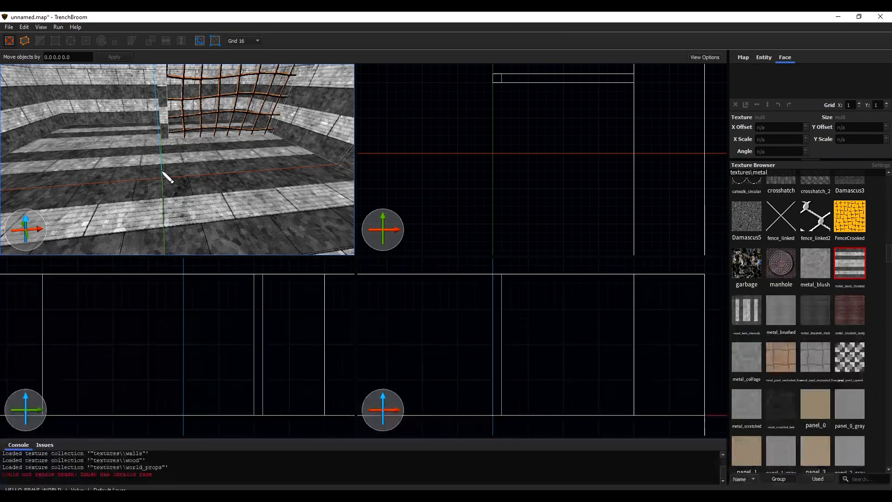
scroll(606, 149, "down", 4)
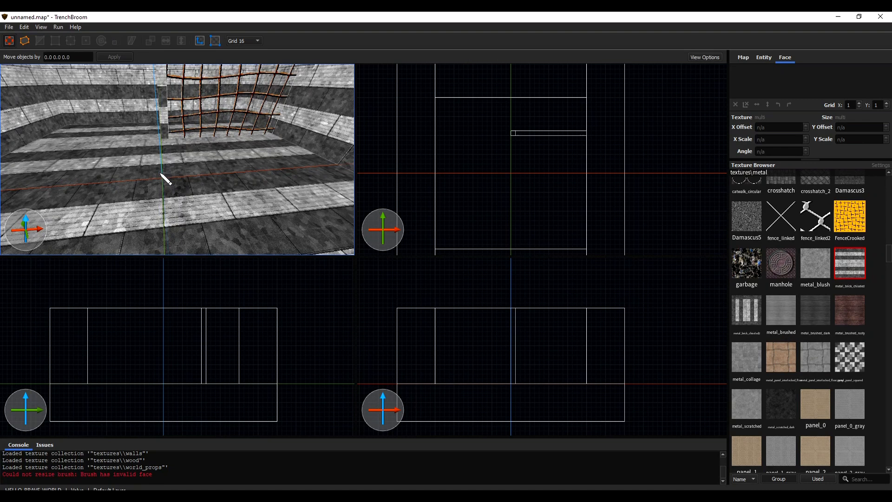
Start saving the map under a new name and browse to the levels folder of the HELLO_BRAVE_WORLD project
left_click(75, 27)
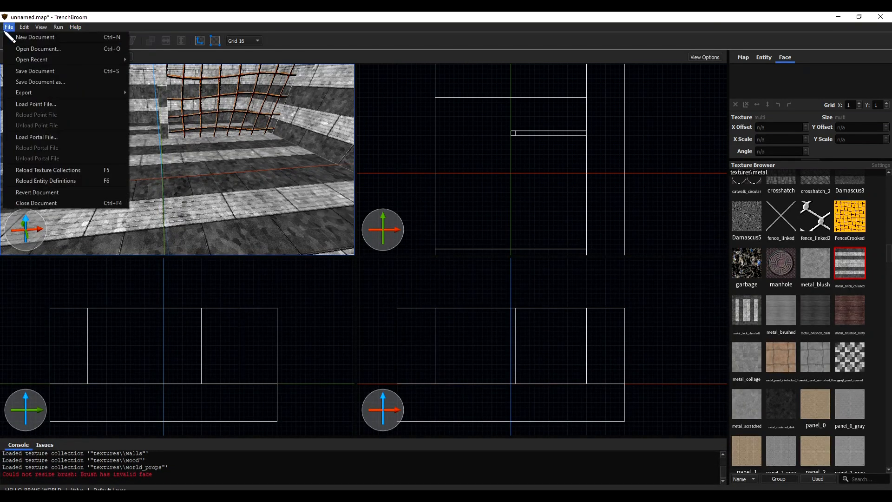
left_click(32, 82)
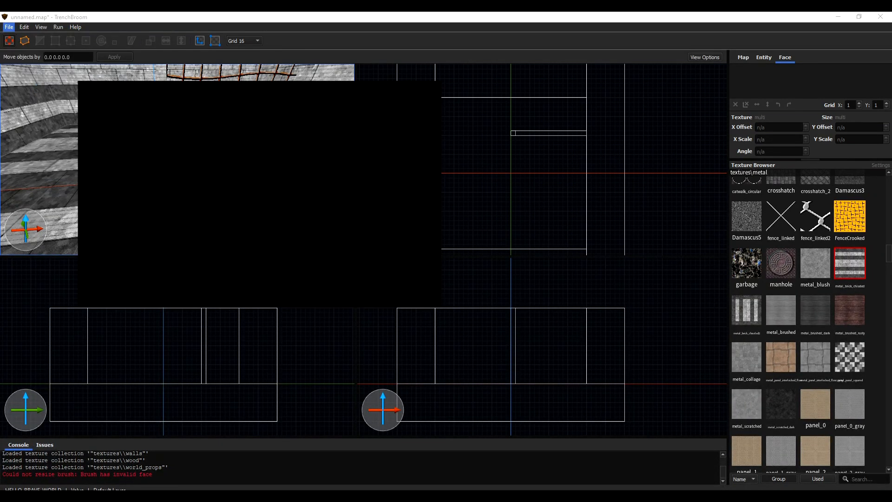
left_click(46, 125)
double_click(126, 99)
double_click(135, 138)
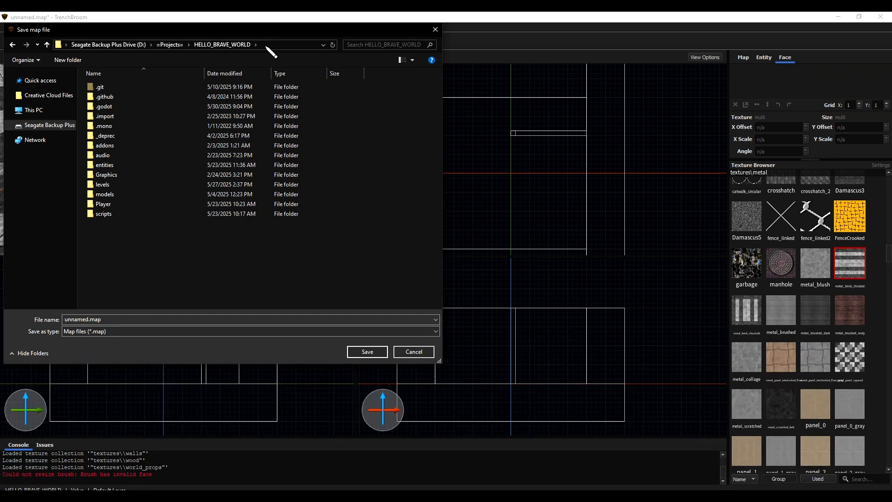
double_click(120, 186)
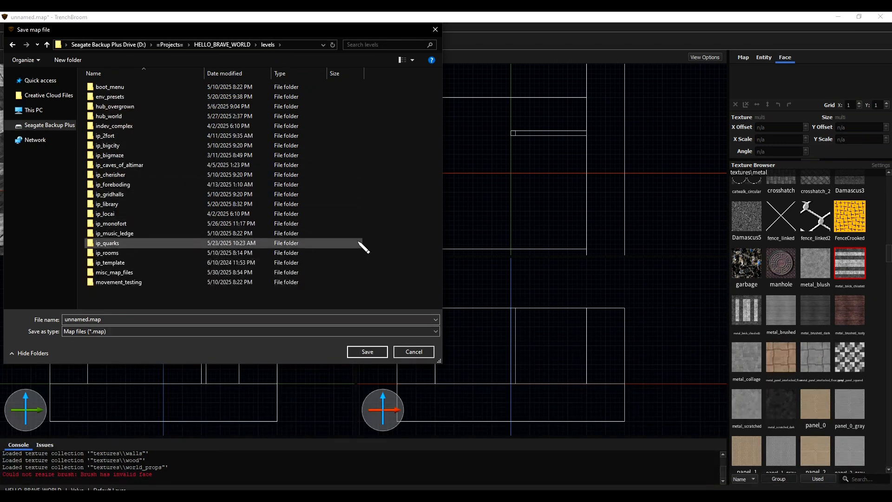
Create a new folder inside levels with a name starting with "ip_"
right_click(399, 147)
mouse_move(387, 280)
left_click(418, 279)
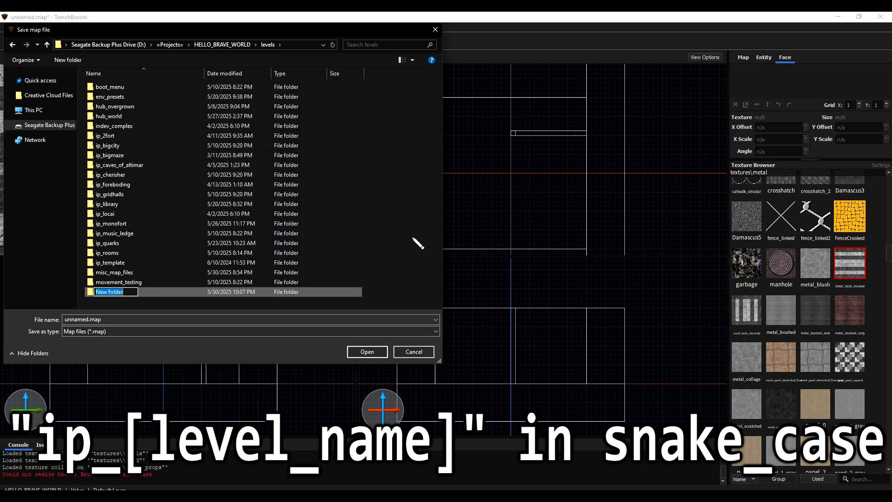
type("ip_")
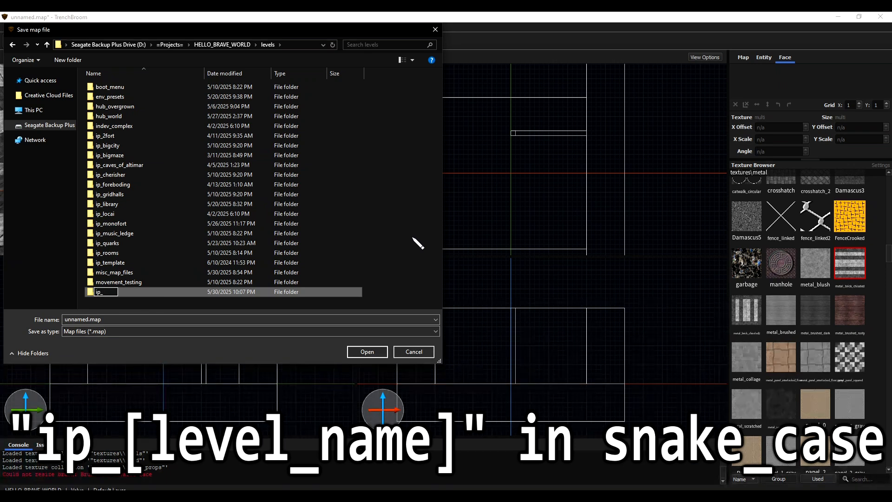
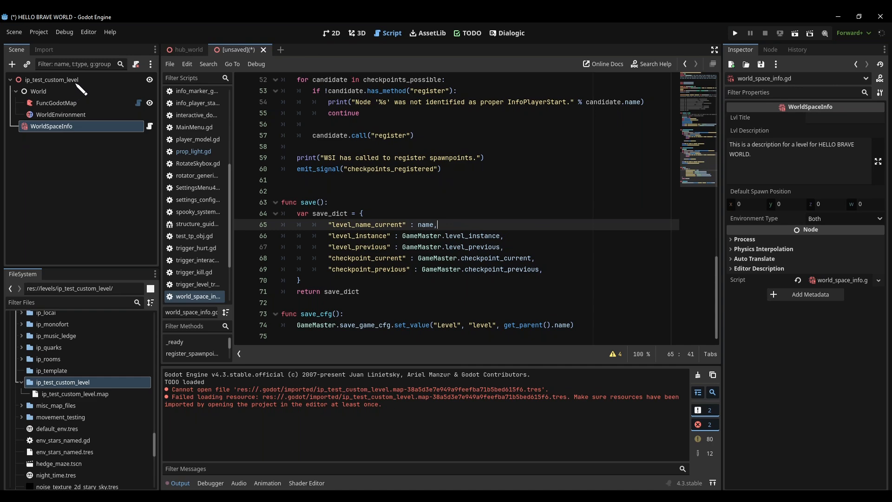
left_click(76, 83)
right_click(76, 84)
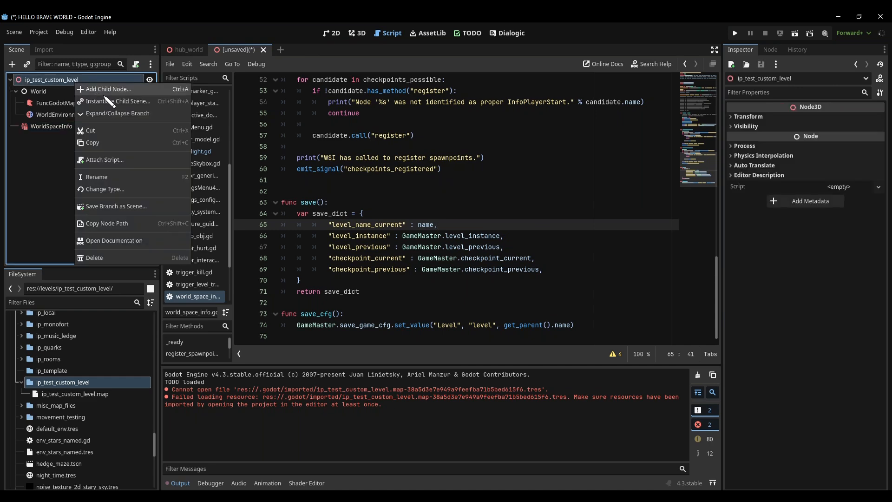
left_click(105, 91)
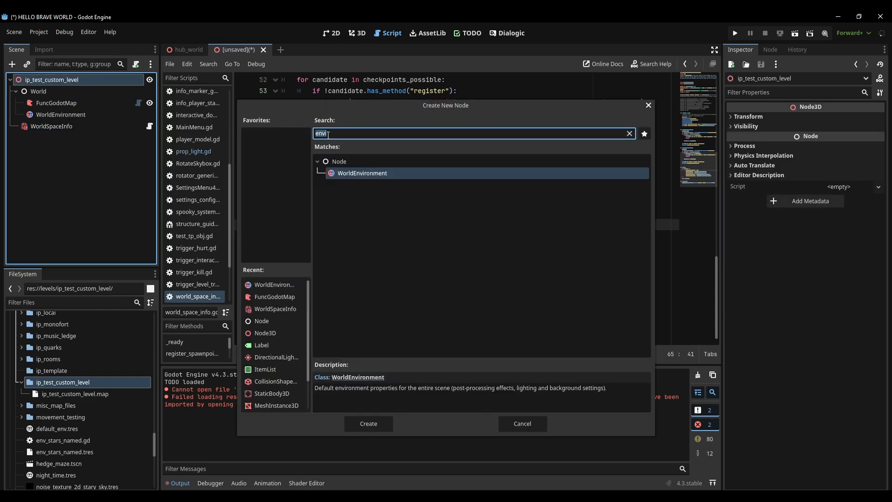
type("node")
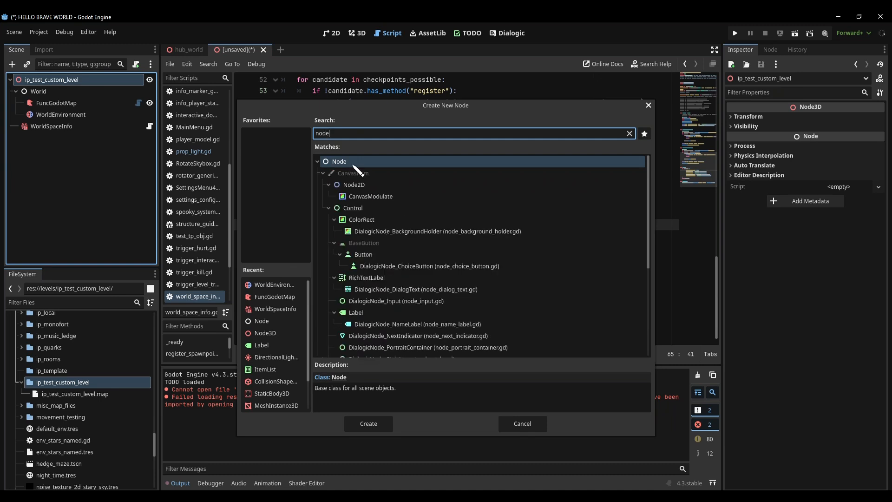
left_click(517, 423)
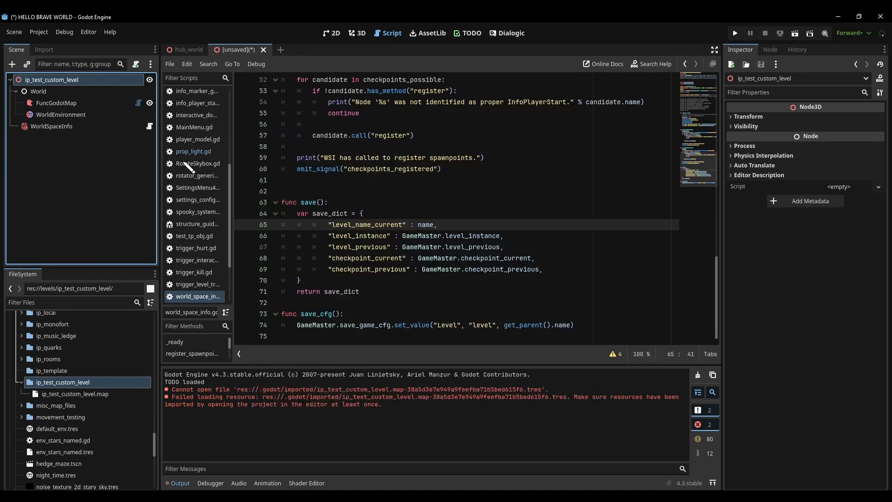
Review the World node with its WorldEnvironment and FuncGodotMap children, and switch to the 3D view
left_click(39, 92)
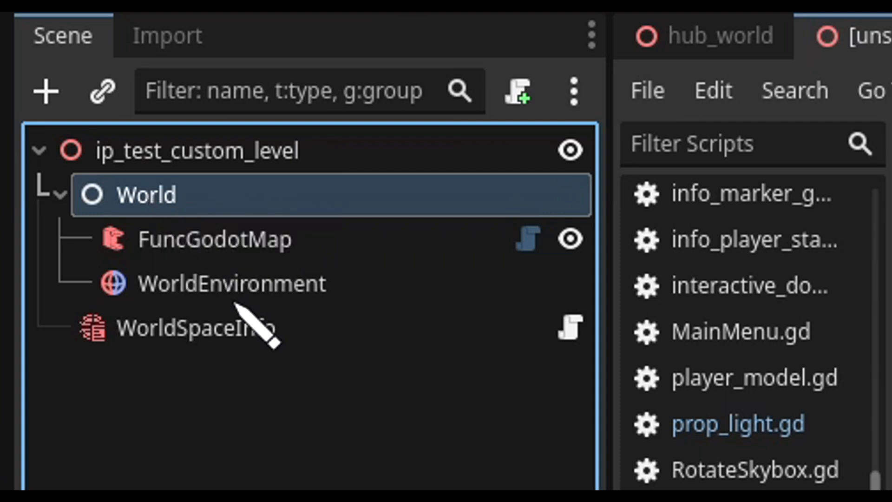
left_click(234, 297)
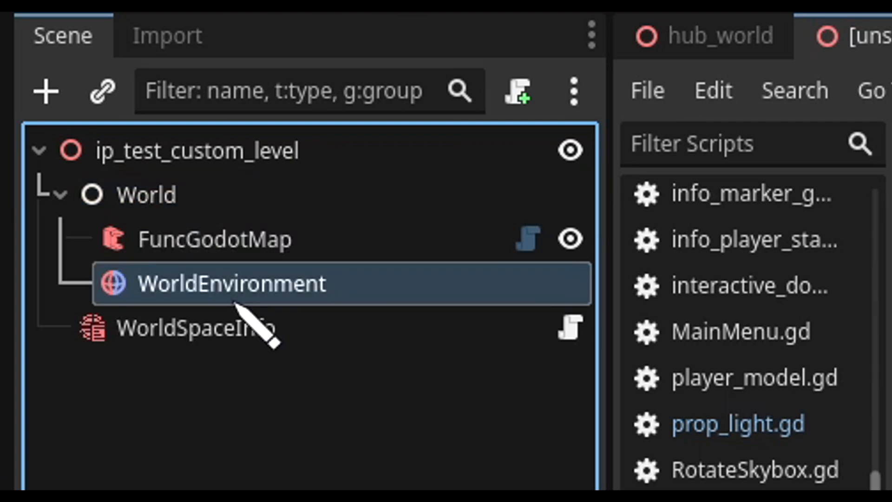
left_click(231, 245)
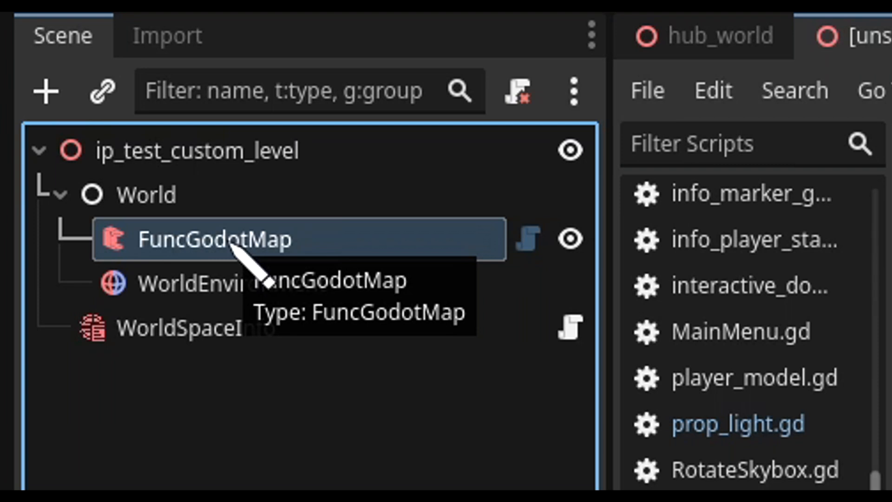
left_click(356, 33)
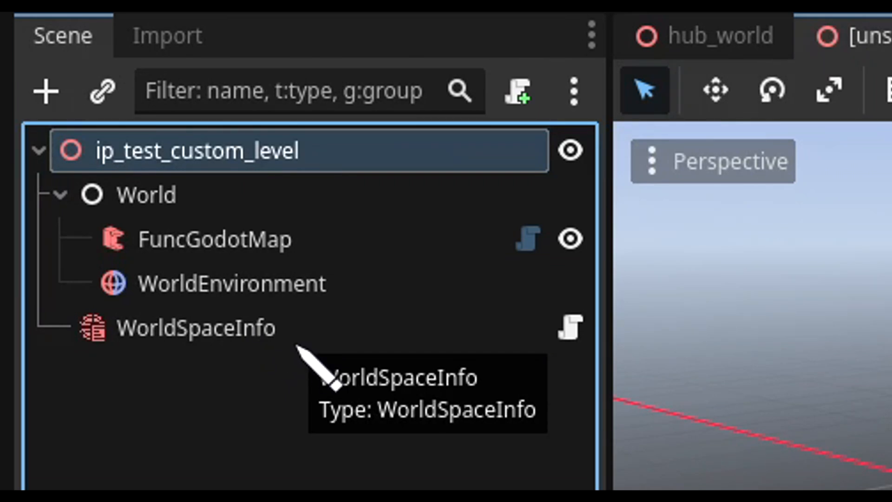
Open the script attached to WorldSpaceInfo and read from its exported level variables through the register functions to the save functions
left_click(298, 344)
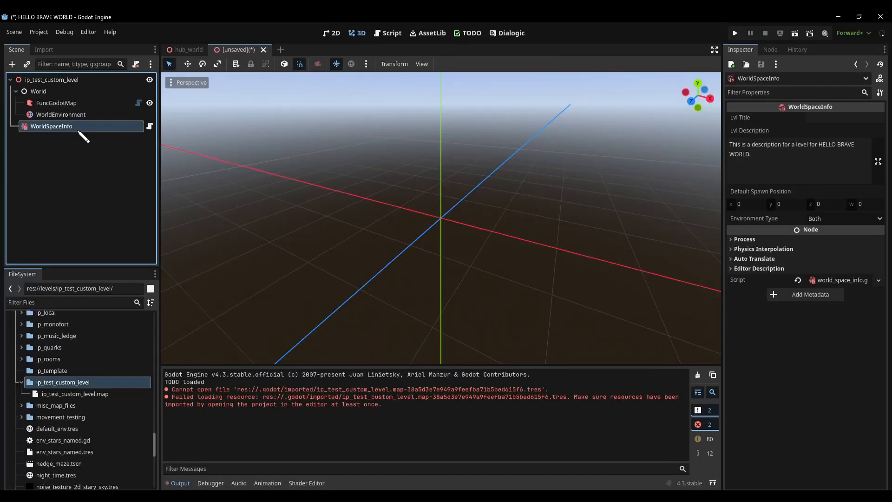
left_click(149, 126)
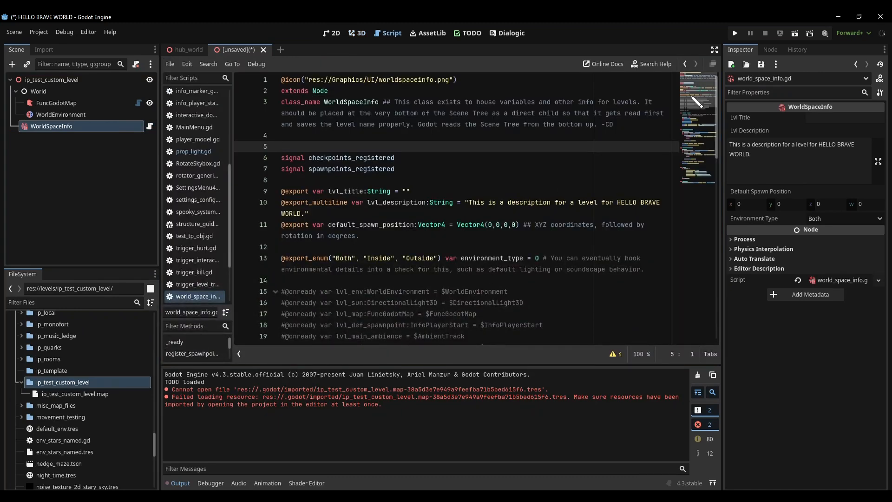
scroll(697, 101, "down", 2)
scroll(696, 102, "down", 2)
scroll(697, 101, "up", 3)
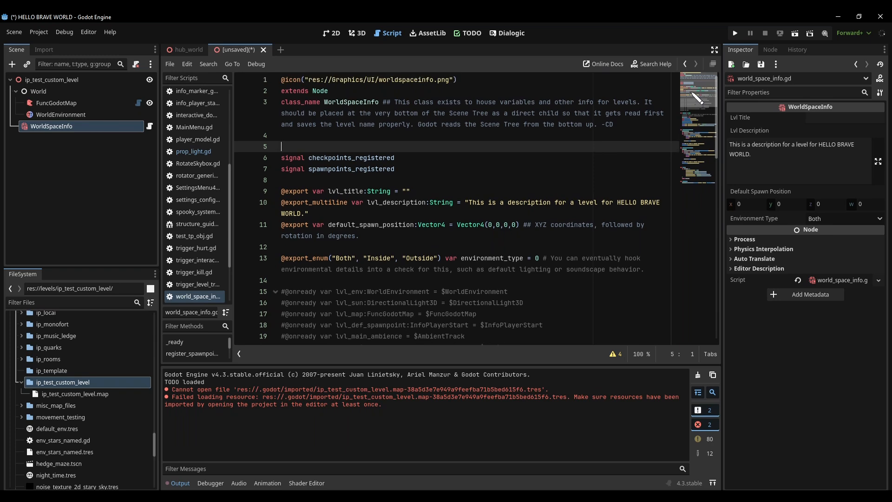
left_click_drag(697, 98, 703, 156)
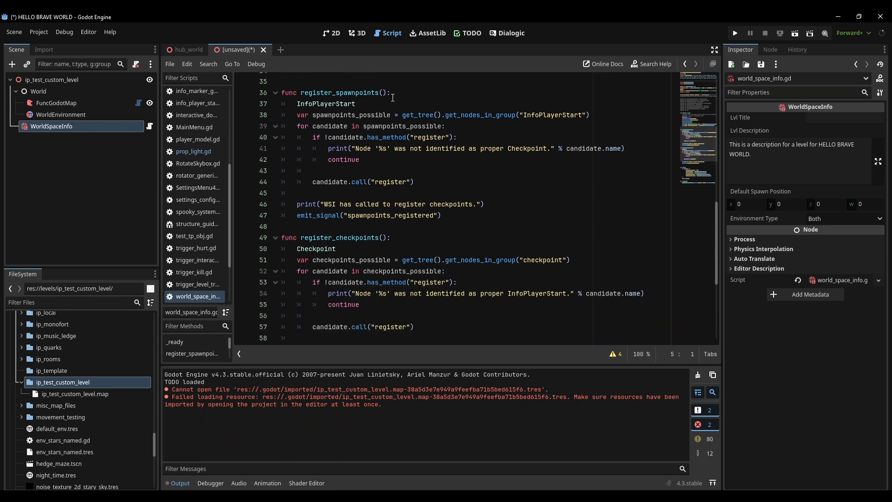
scroll(364, 236, "down", 6)
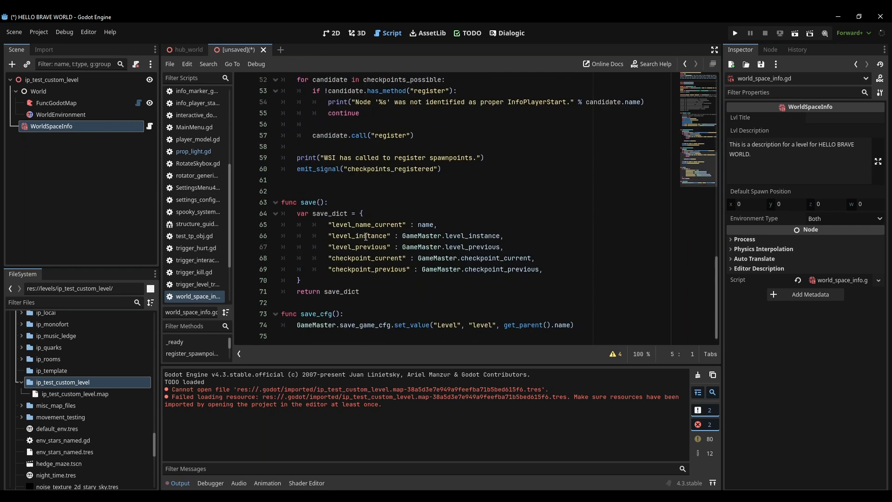
left_click(435, 224)
type(",")
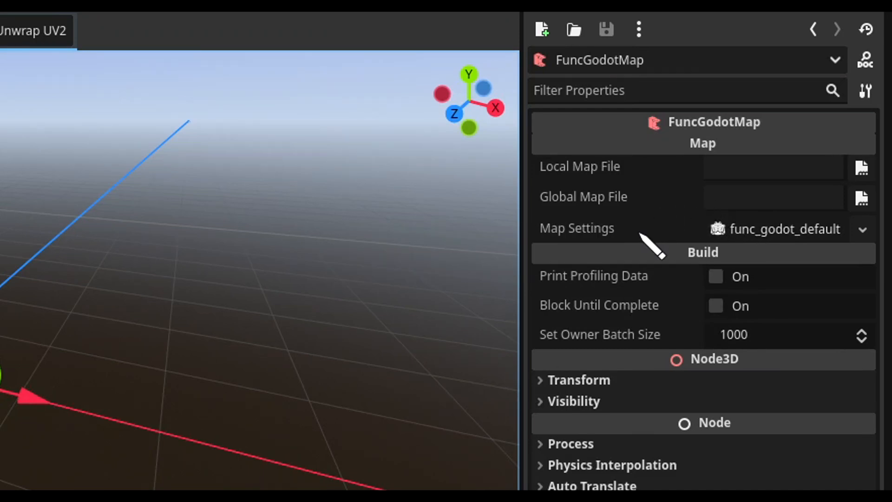
Set the FuncGodotMap node's Map Settings to the func_godot_HBW_map_settings.tres resource
mouse_move(573, 236)
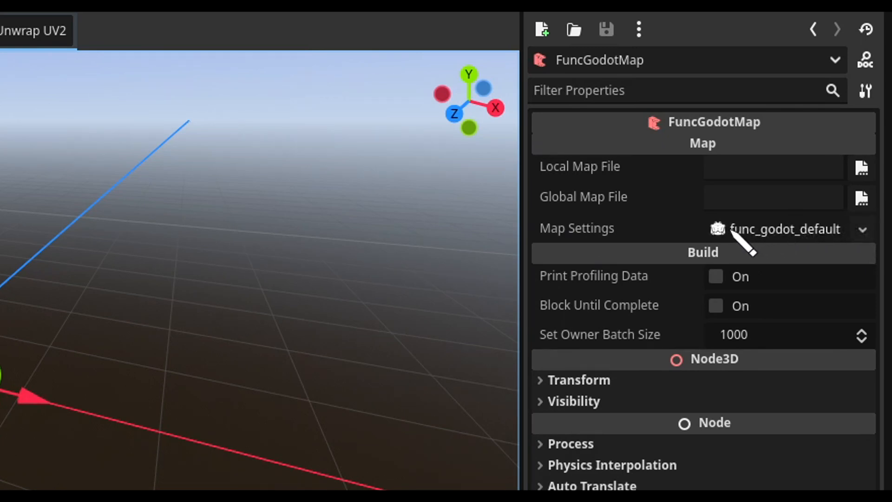
left_click(862, 229)
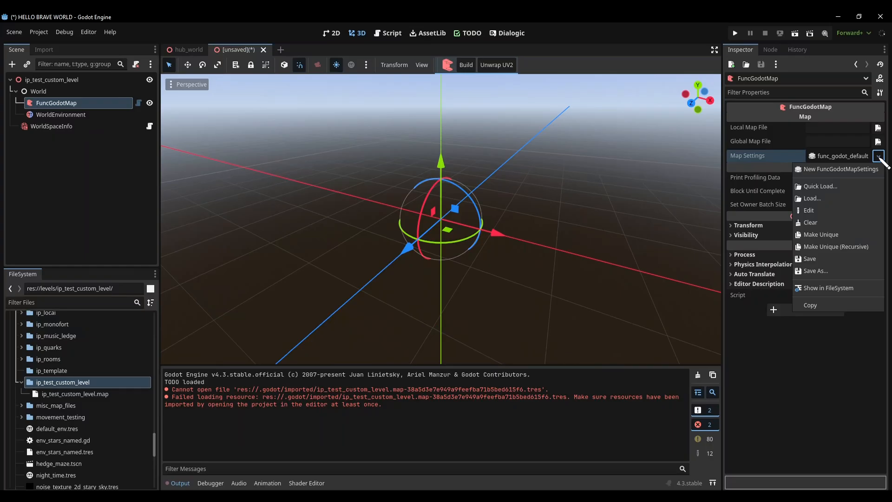
left_click(841, 186)
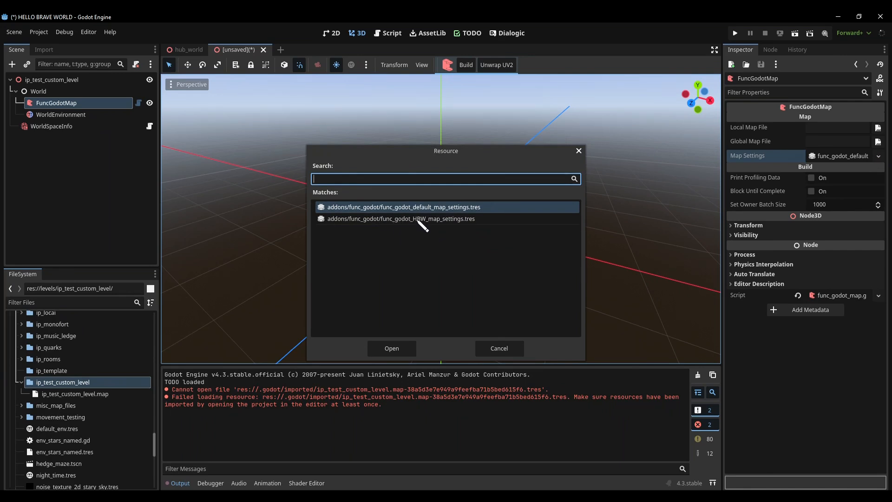
double_click(454, 221)
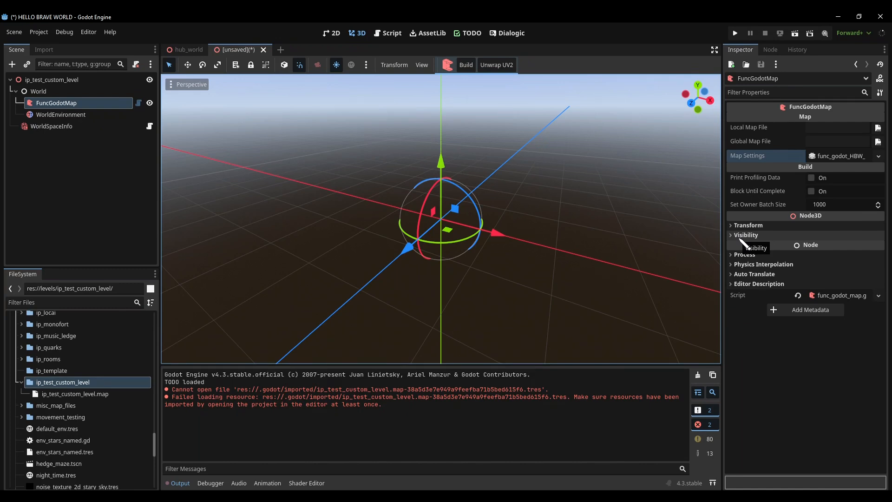
Assign ip_test_custom_level.map from levels/ip_test_custom_level as the FuncGodotMap node's Local Map File
left_click(877, 127)
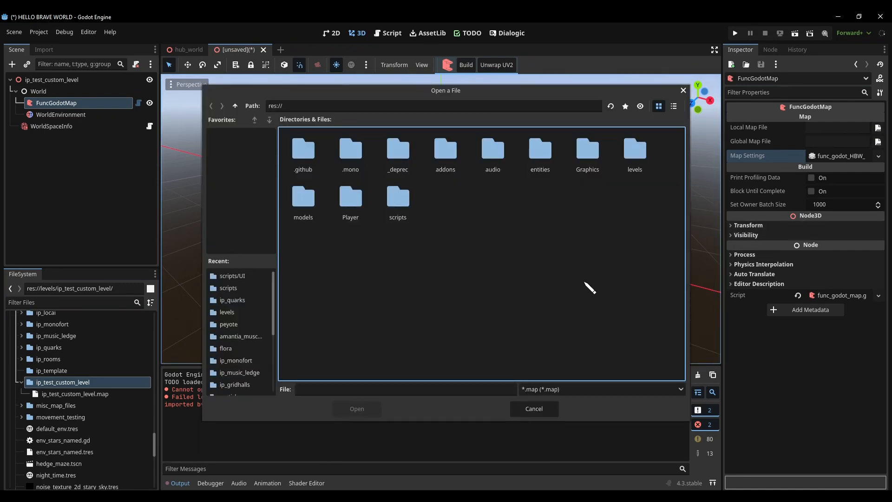
double_click(650, 151)
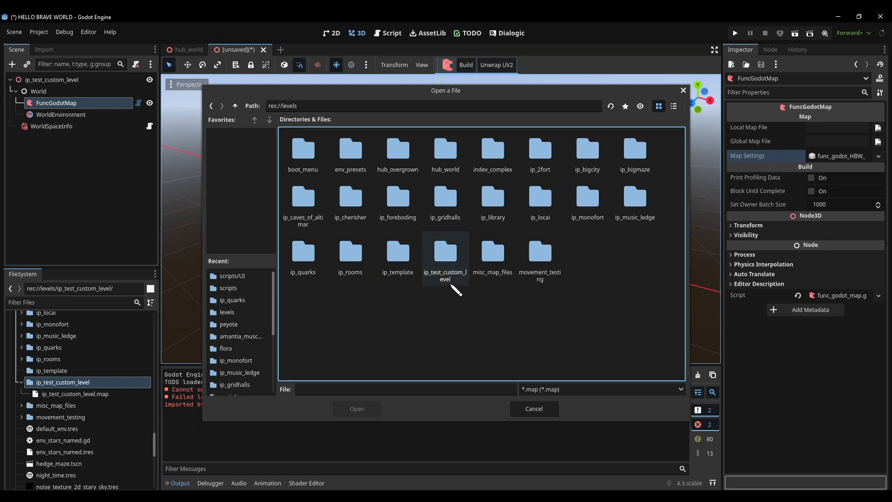
double_click(450, 256)
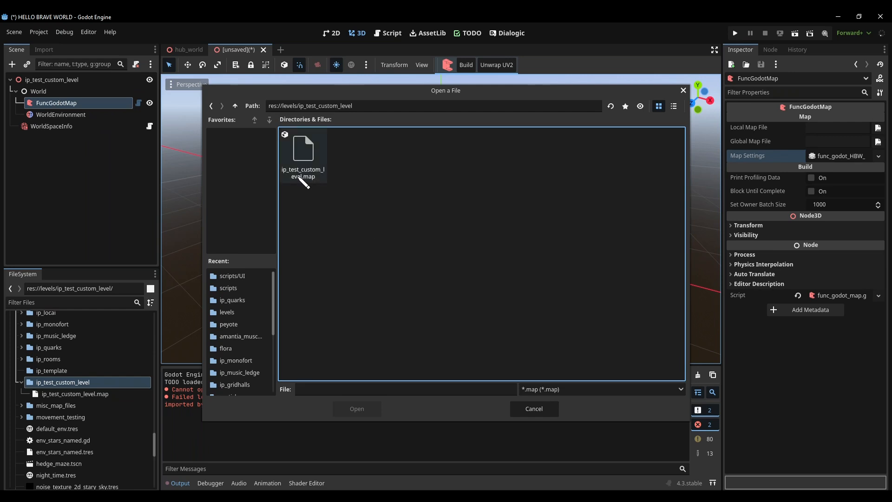
left_click(314, 153)
left_click(357, 409)
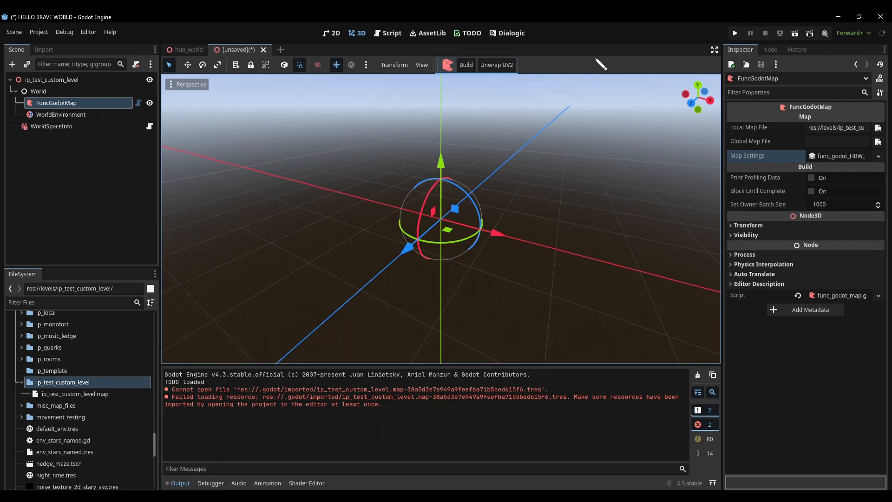
Build the FuncGodotMap geometry and look around the generated room with its post and fence
left_click(467, 67)
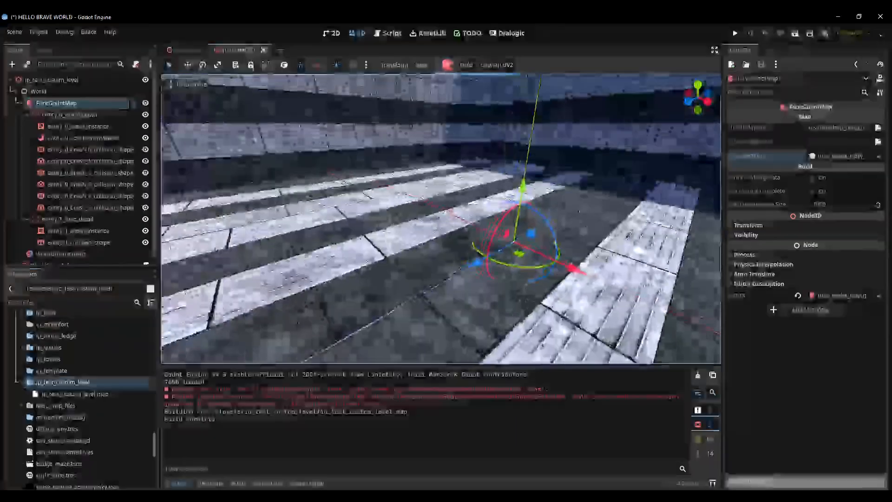
right_click_drag(441, 218, 349, 203)
key("s")
mouse_move(441, 218)
right_mouse_down()
mouse_move(427, 221)
mouse_move(434, 237)
mouse_move(432, 227)
right_mouse_up()
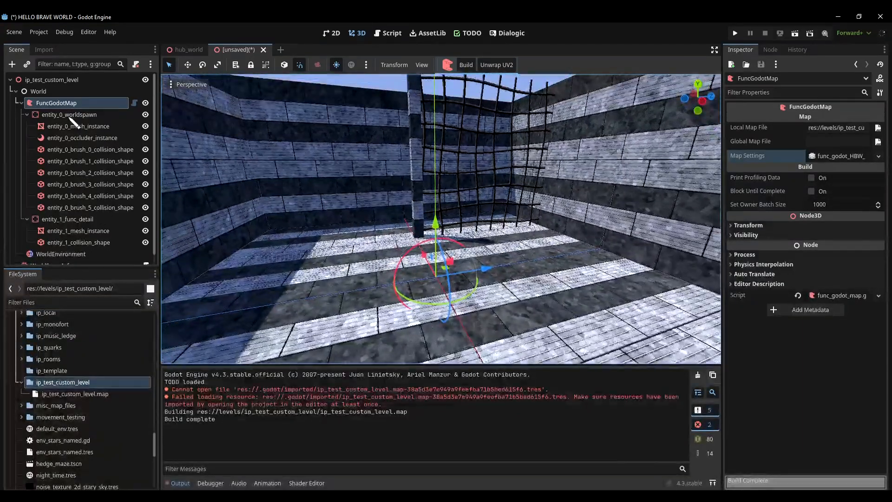
Inspect the worldspawn mesh instance, and collapse the generated entity nodes under FuncGodotMap in the scene tree
left_click(62, 127)
right_click_drag(630, 272, 660, 269)
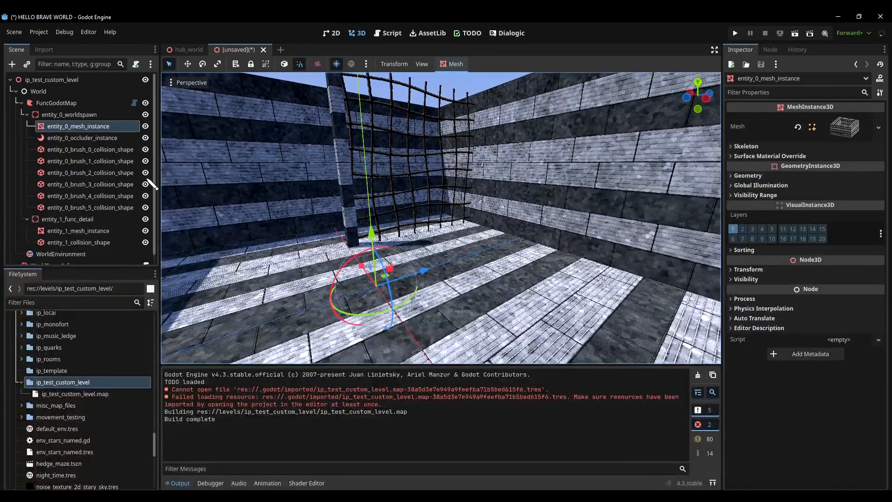
left_click(66, 104)
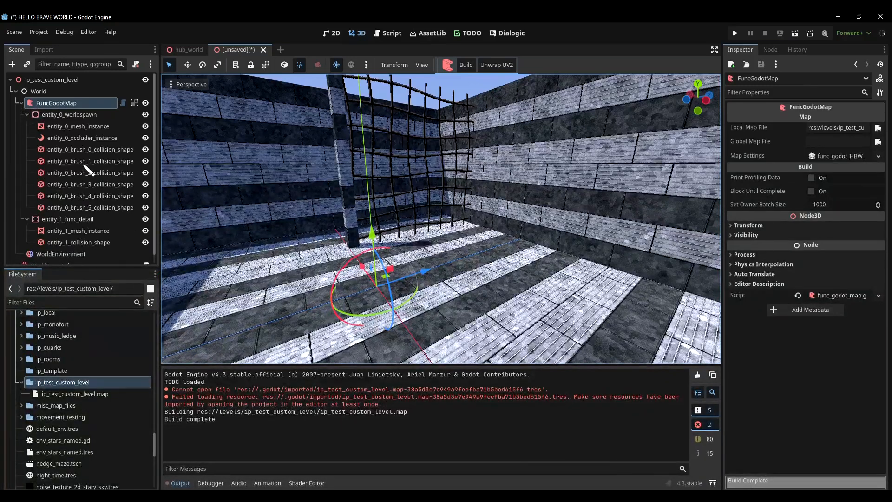
left_click(27, 220)
left_click(27, 115)
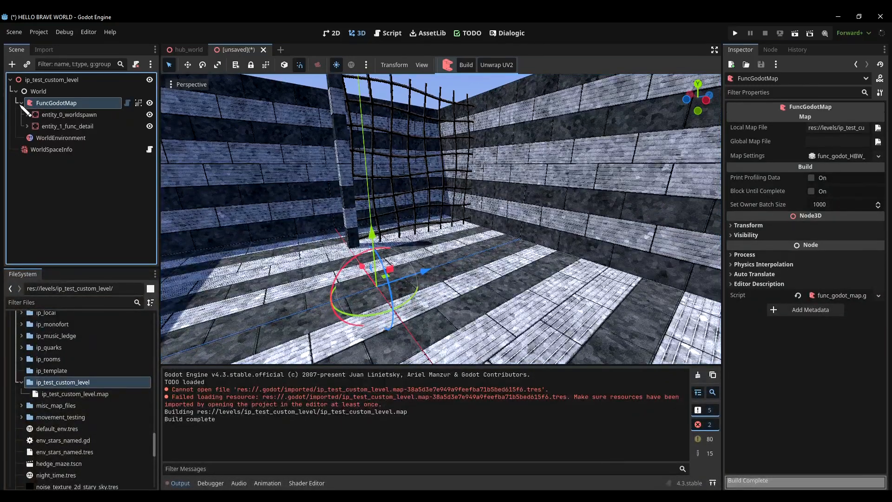
left_click(20, 104)
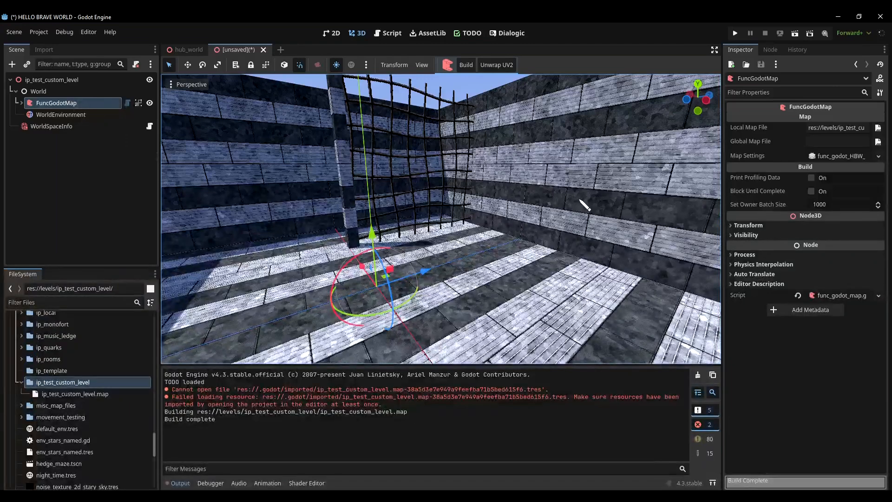
Examine the built room's walls, post and fence from a different viewpoint
left_click(457, 90)
left_click(580, 170)
right_click_drag(582, 253, 528, 253)
left_click(440, 95)
right_click_drag(441, 95, 478, 76)
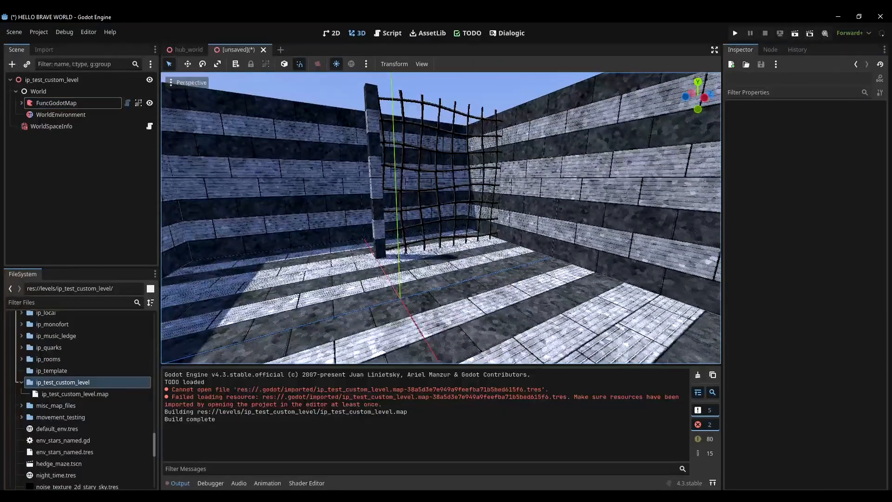
Save the scene as ip_test_custom_level.tscn in the levels/ip_test_custom_level folder
left_click(92, 82)
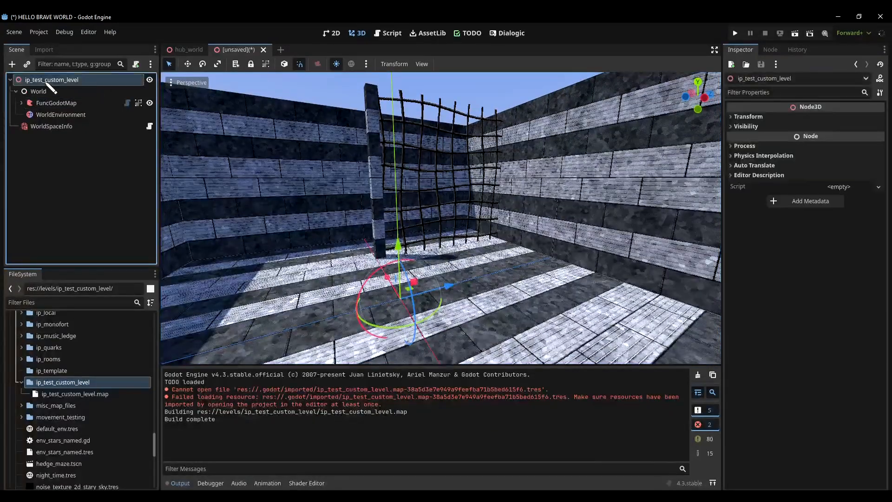
key("ctrl+s")
key("ctrl+c")
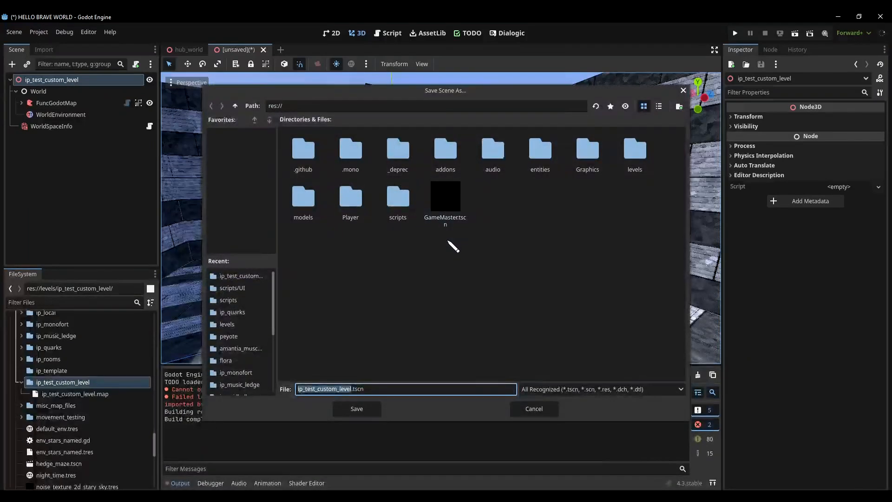
double_click(634, 149)
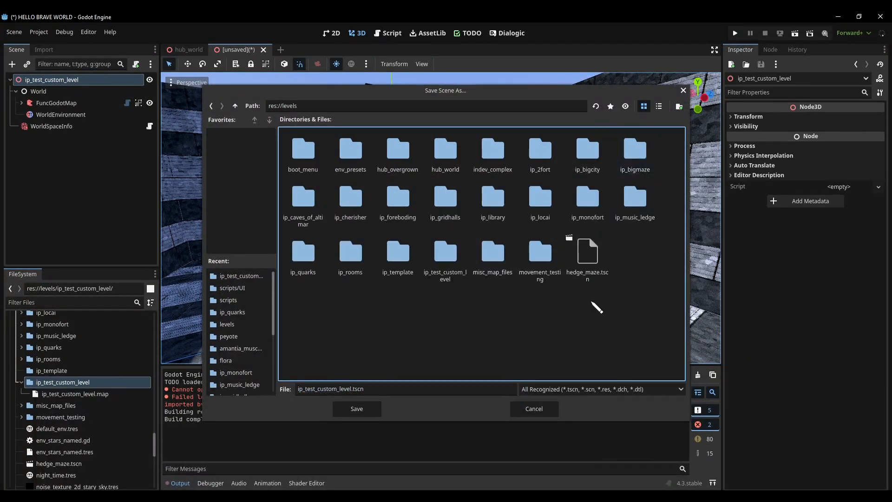
double_click(446, 253)
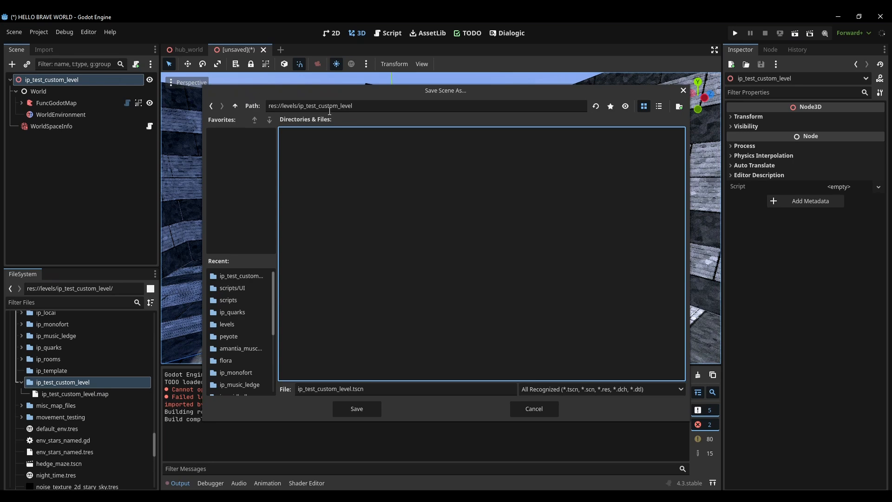
left_click(370, 409)
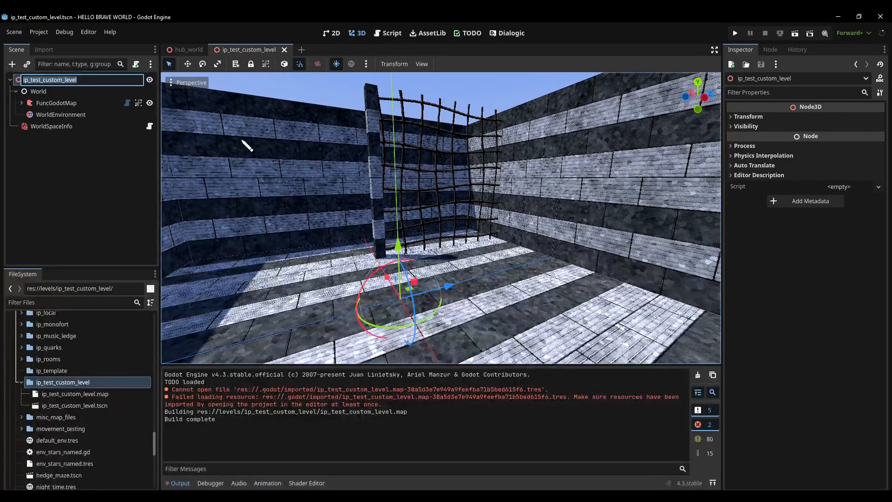
left_click(74, 178)
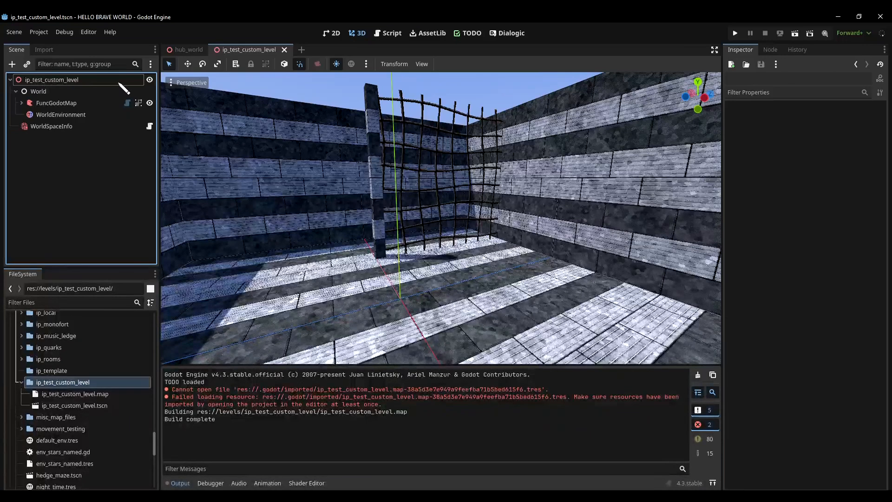
Switch to the hub_world scene, find the library door in the room, and locate sliding_door.tscn among the door entity files
left_click(180, 52)
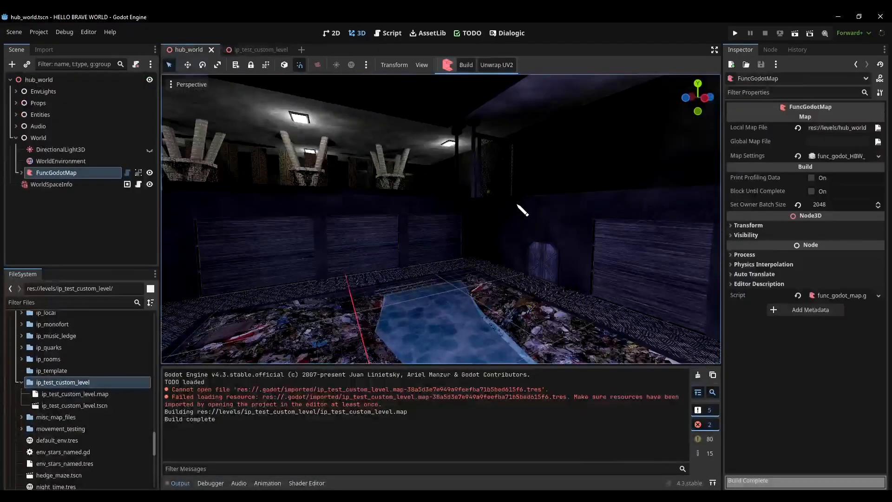
middle_click_drag(522, 205, 432, 235)
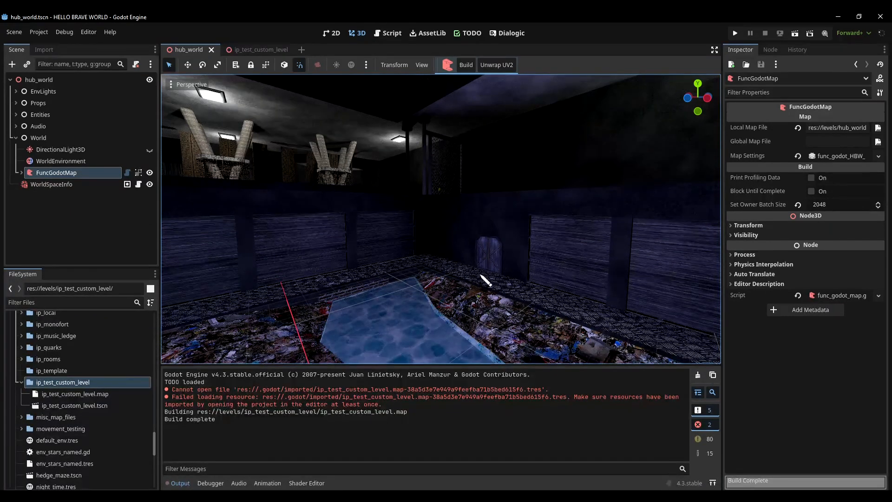
right_click_drag(443, 254, 450, 258)
right_click_drag(450, 258, 458, 261)
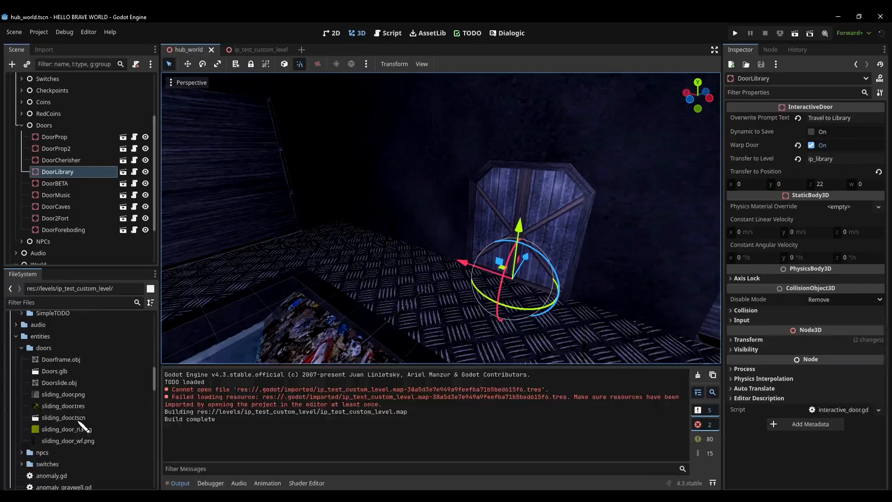
left_click(80, 419)
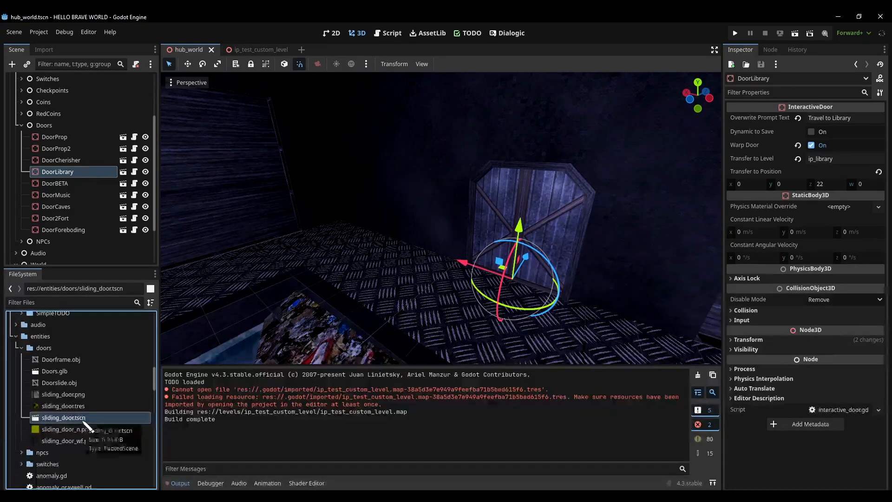
left_click_drag(85, 421, 510, 226)
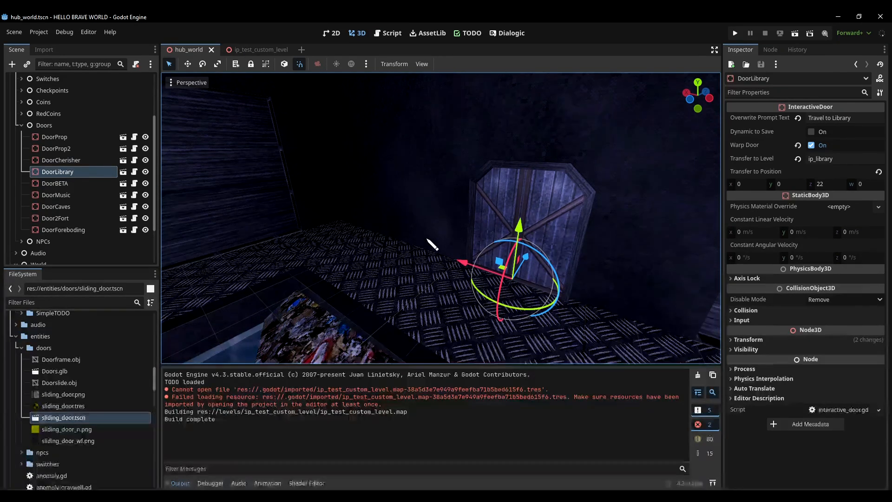
Duplicate the DoorLibrary door and move the copy along the floor to a free spot beside the original door
key("ctrl+d")
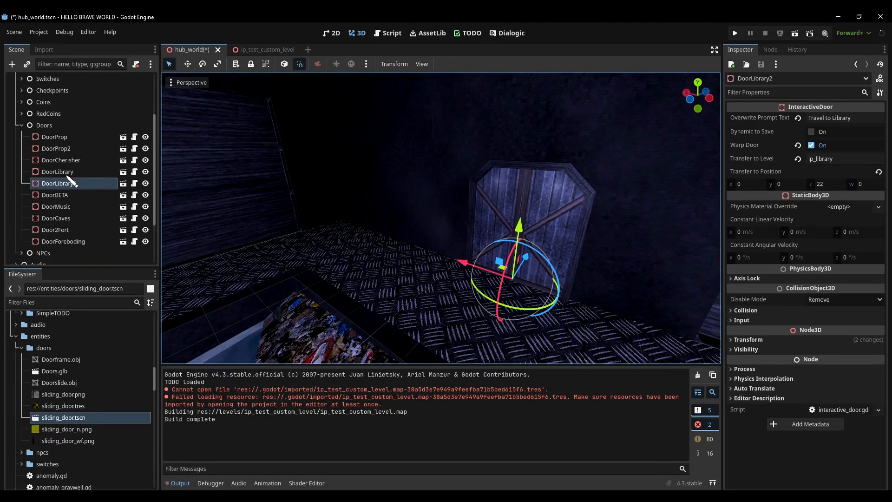
left_click_drag(497, 272, 503, 269)
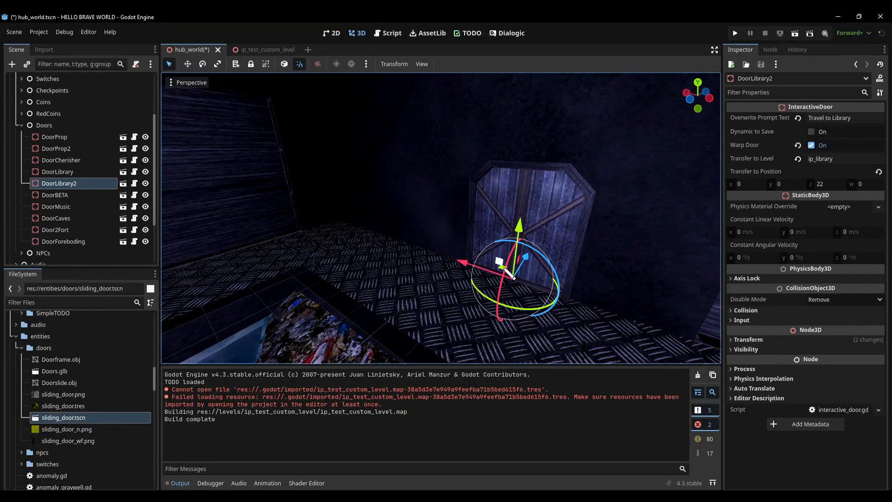
left_click_drag(510, 278, 284, 290)
right_click_drag(284, 290, 306, 284)
key("w")
Set the duplicated door's Transfer to Level to ip_test_custom_level
left_click(843, 159)
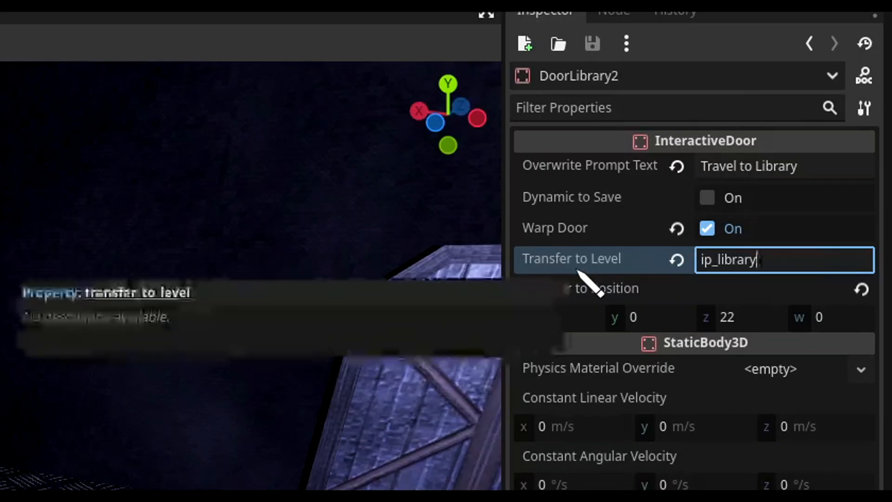
double_click(798, 260)
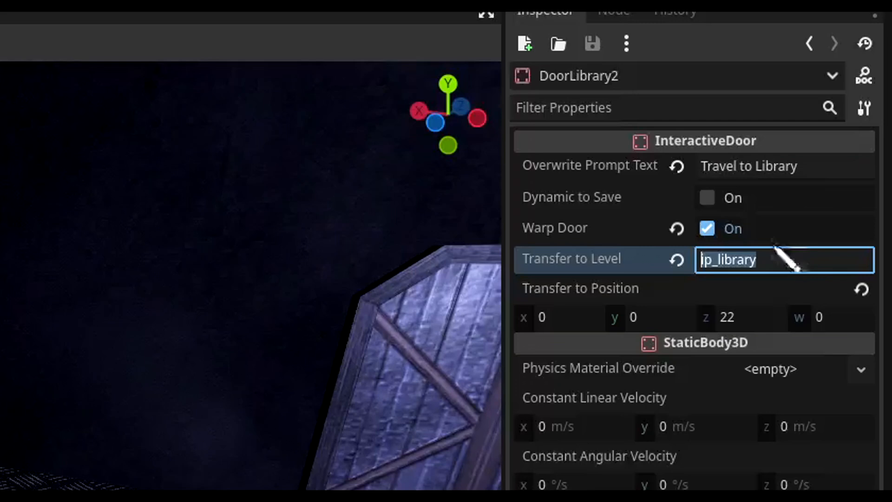
key("ctrl+v")
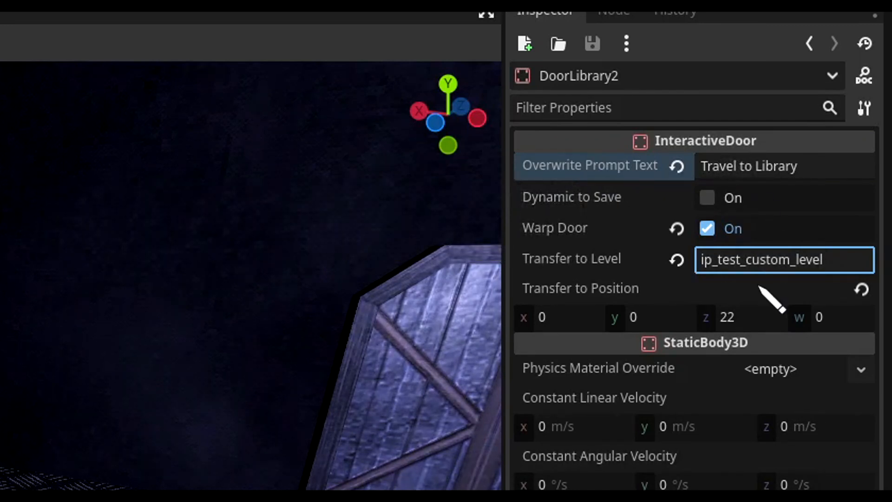
left_click_drag(704, 260, 867, 259)
Change the duplicated door's overwrite prompt text to "Travel to Skinner Box"
double_click(867, 174)
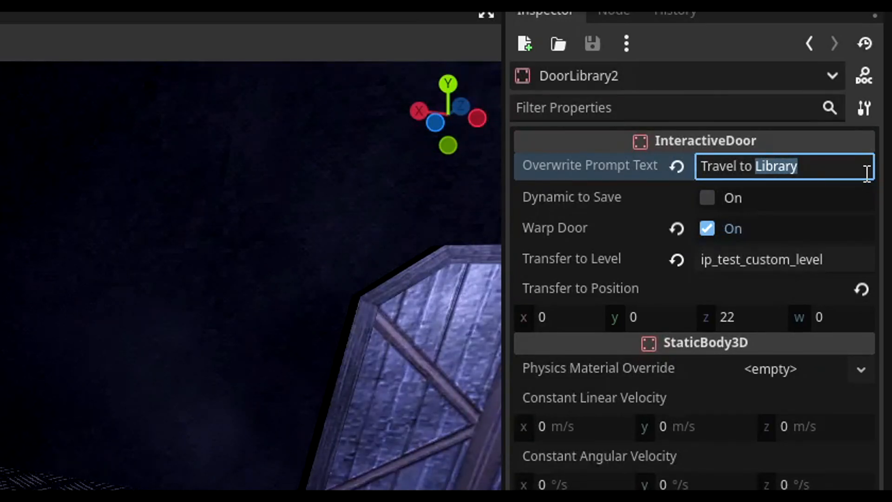
type("Skinner")
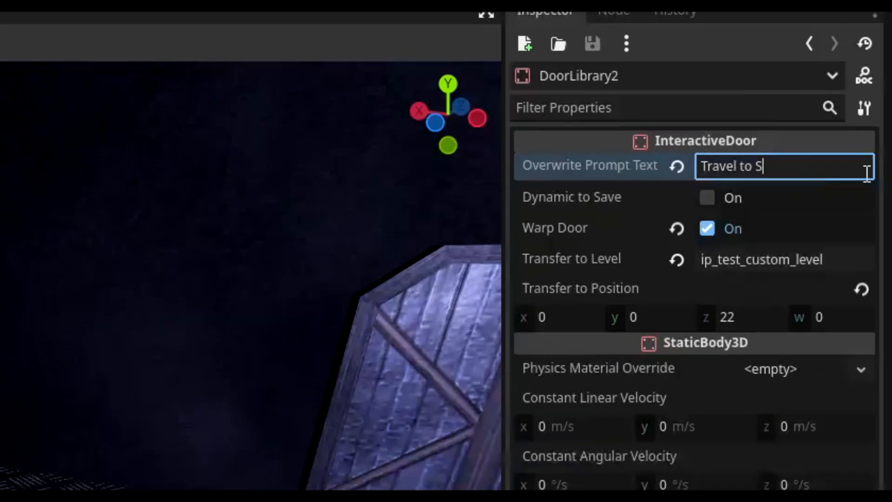
type(" Box")
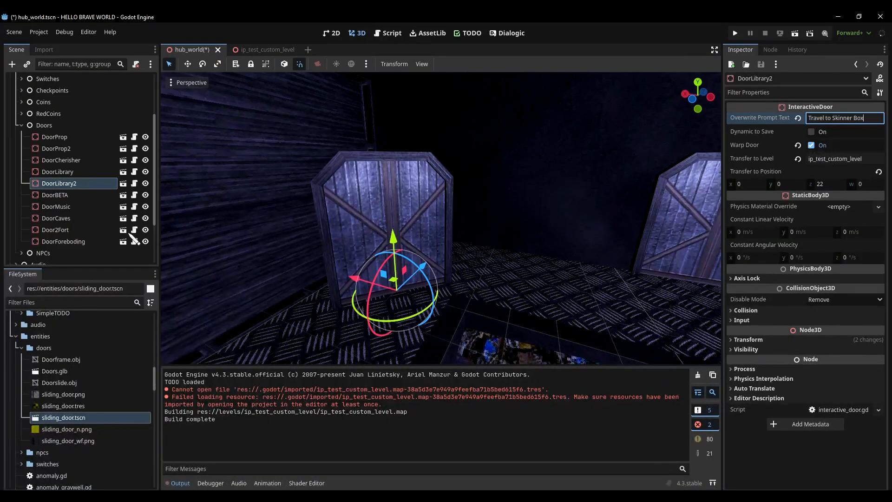
Rename the DoorLibrary2 node as DoorSkinner and collapse the Entities group in the scene tree
double_click(70, 183)
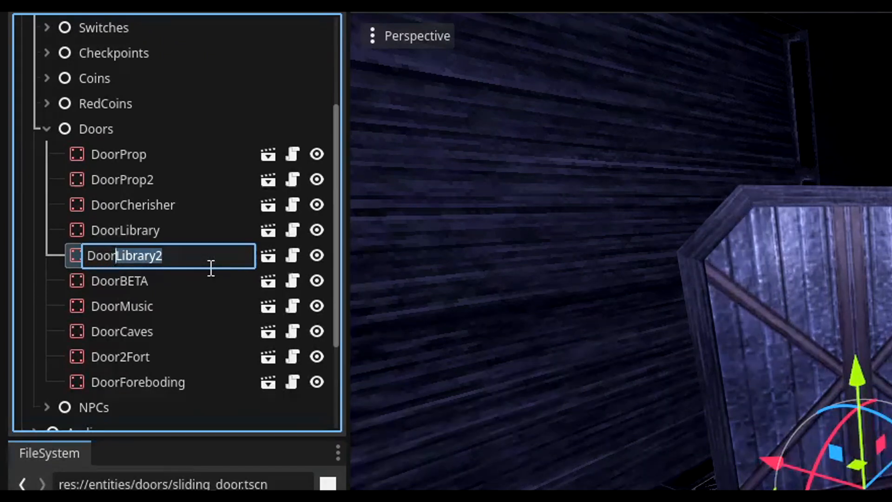
type("Skinner")
key("Return")
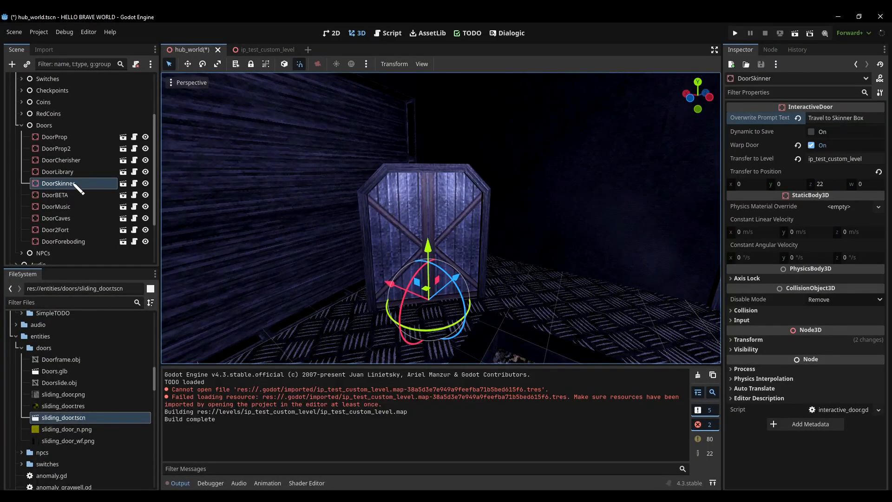
scroll(83, 209, "up", 3)
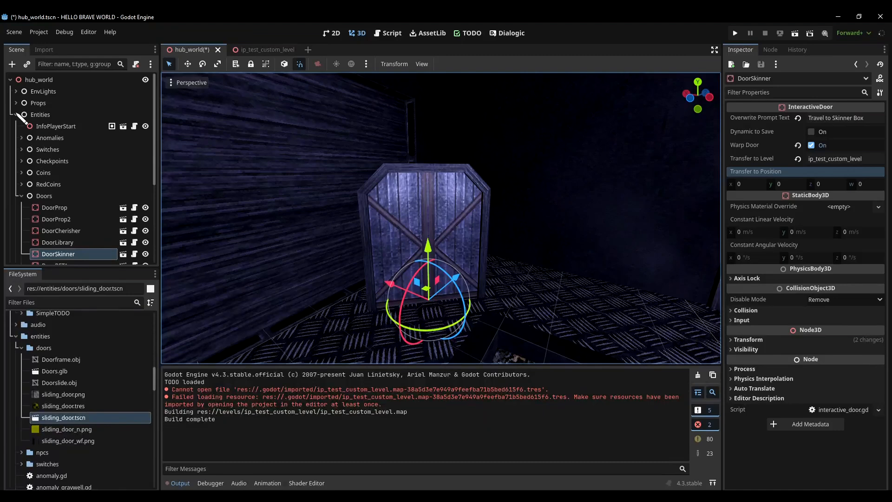
left_click(17, 115)
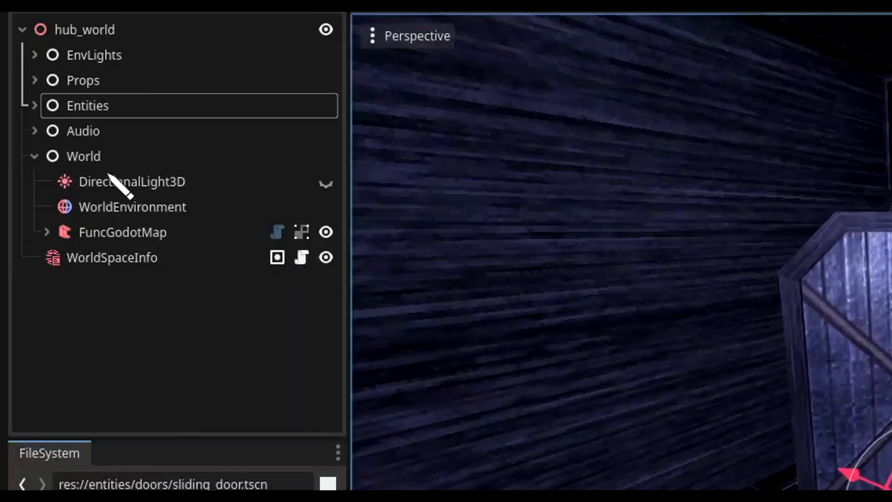
Examine how the World and Audio groups of hub_world are organised, looking through the sound nodes under Audio
left_click(49, 138)
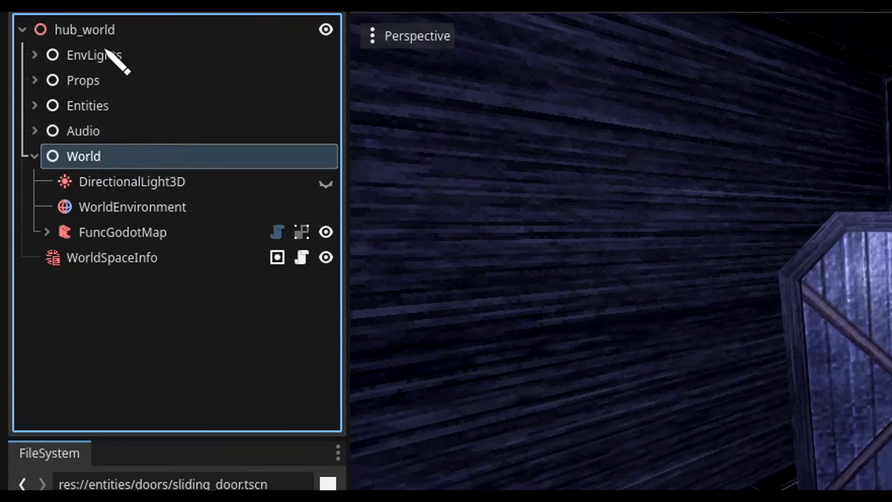
left_click(114, 131)
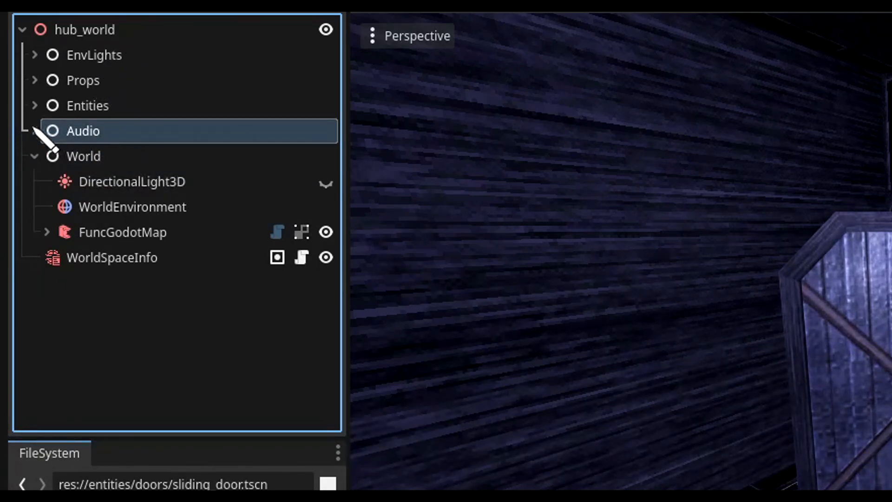
left_click(35, 131)
scroll(195, 409, "down", 3)
scroll(195, 404, "up", 3)
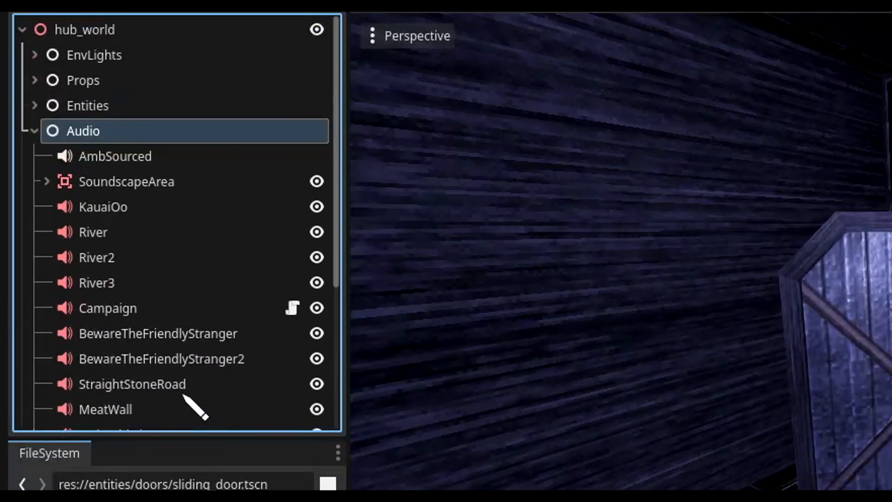
left_click(31, 131)
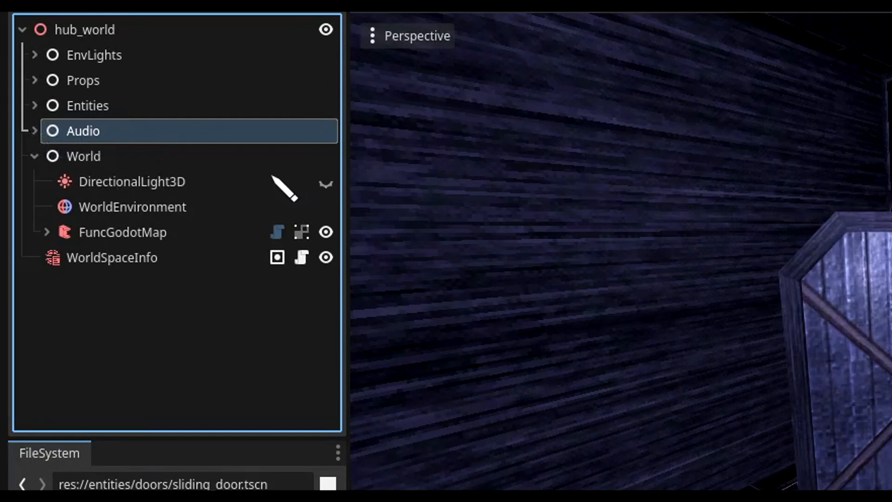
left_click(36, 123)
scroll(238, 279, "down", 4)
scroll(246, 285, "up", 4)
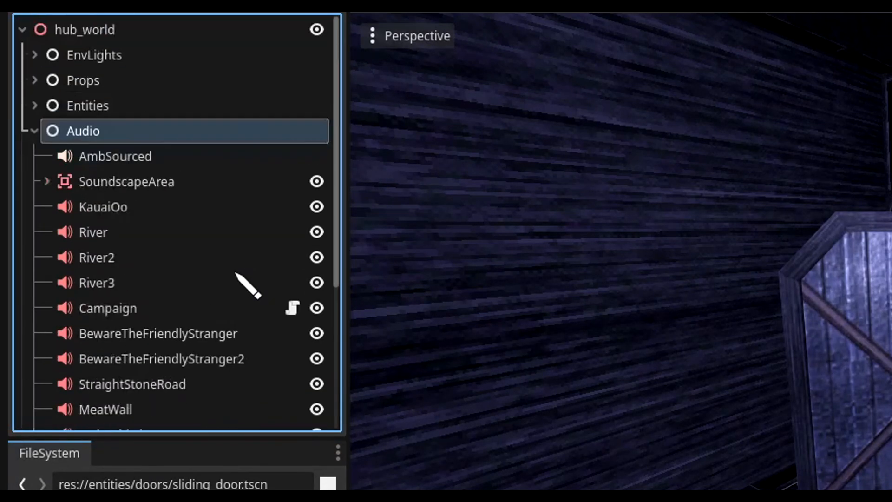
left_click(34, 134)
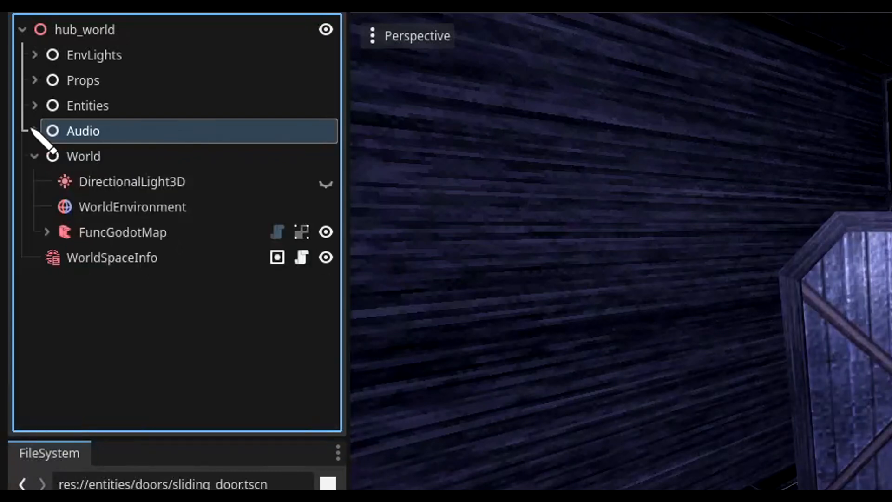
Examine the contents of the Entities, Props and EnvLights groups in the hub_world scene tree, collapsing each group again
left_click(107, 115)
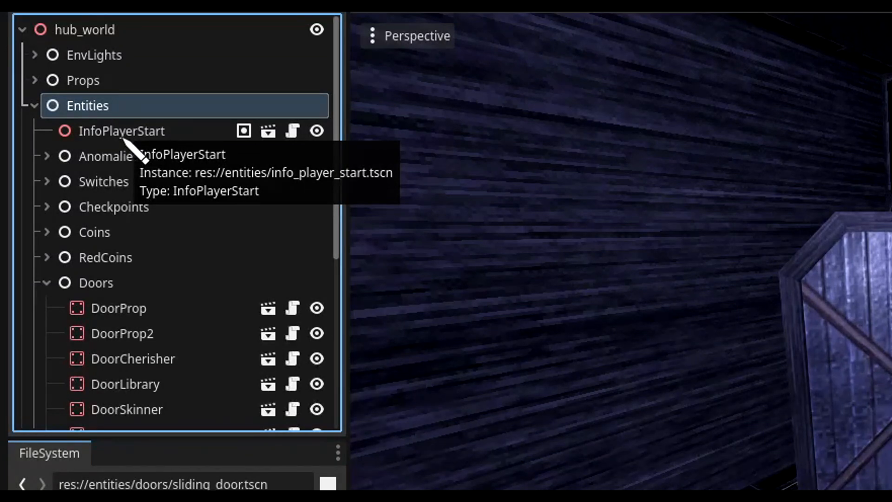
left_click(34, 106)
left_click(67, 81)
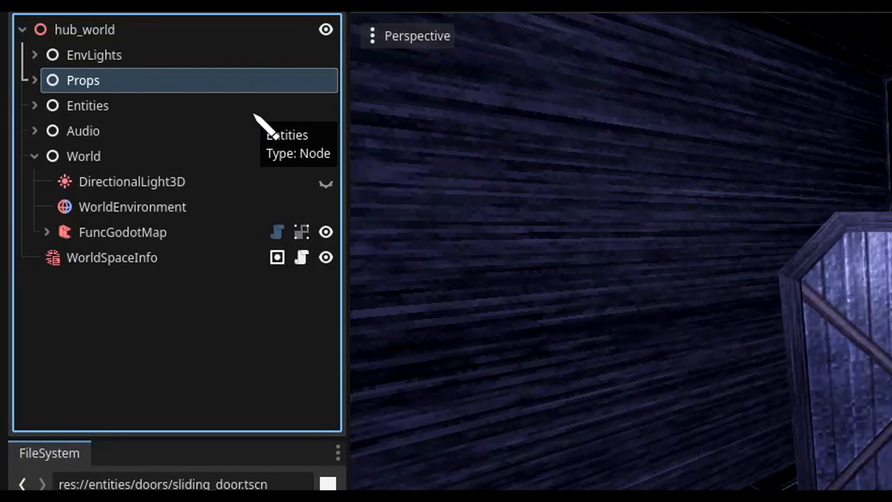
left_click(35, 80)
left_click(105, 182)
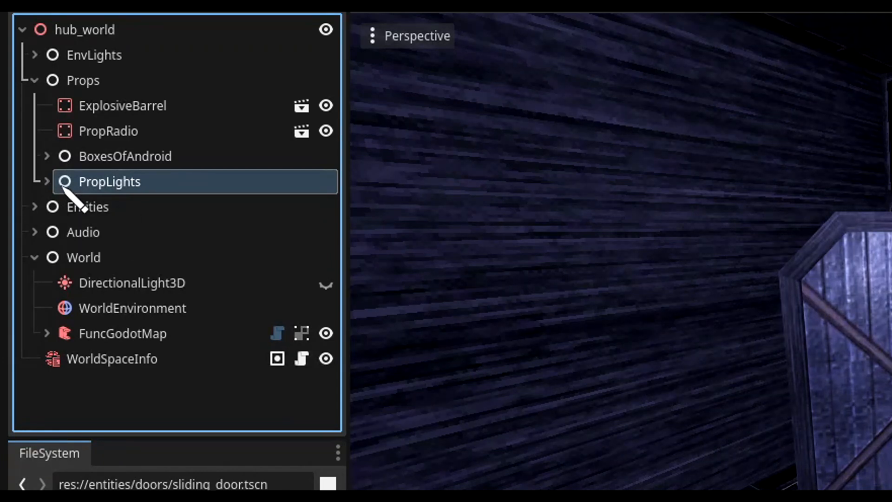
left_click(35, 80)
left_click(83, 59)
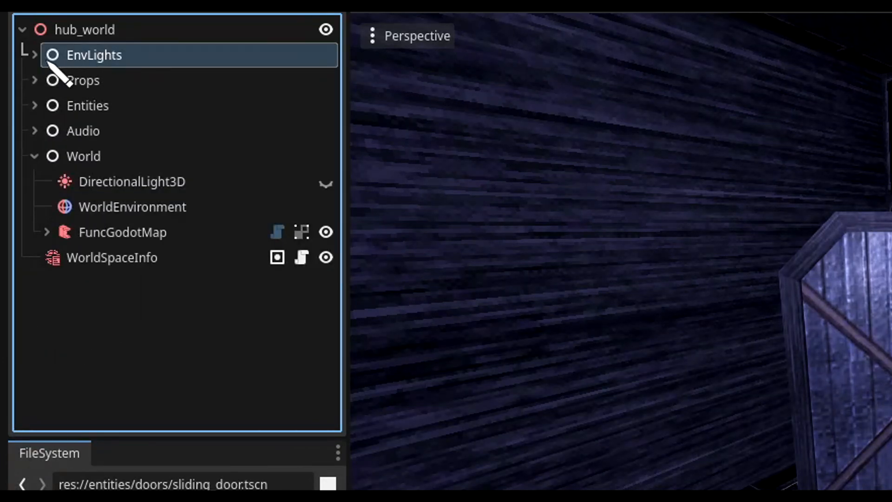
left_click(34, 55)
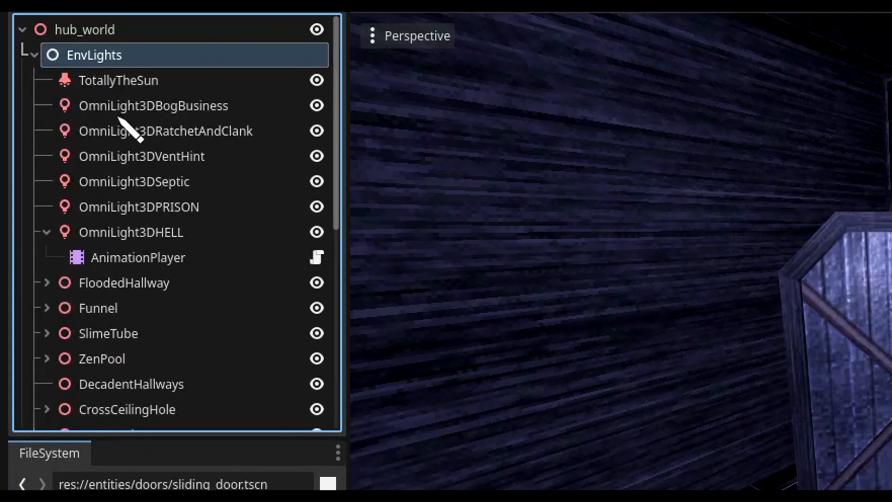
scroll(145, 323, "down", 5)
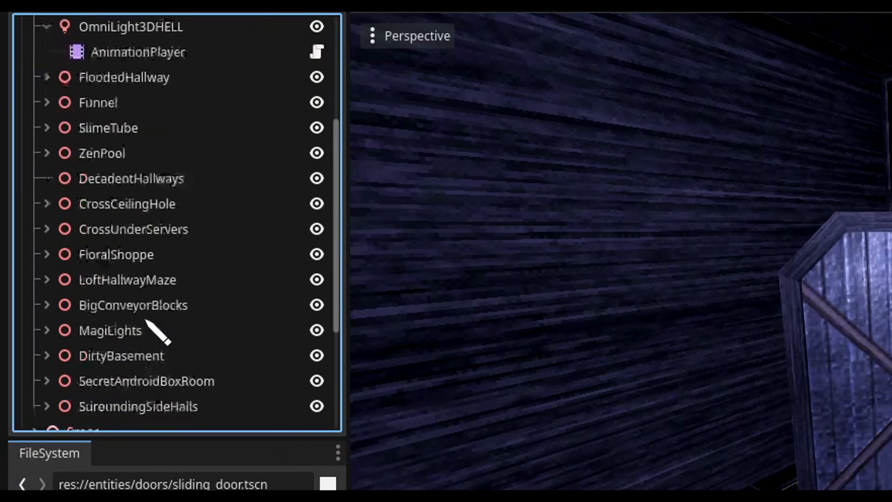
scroll(148, 322, "up", 5)
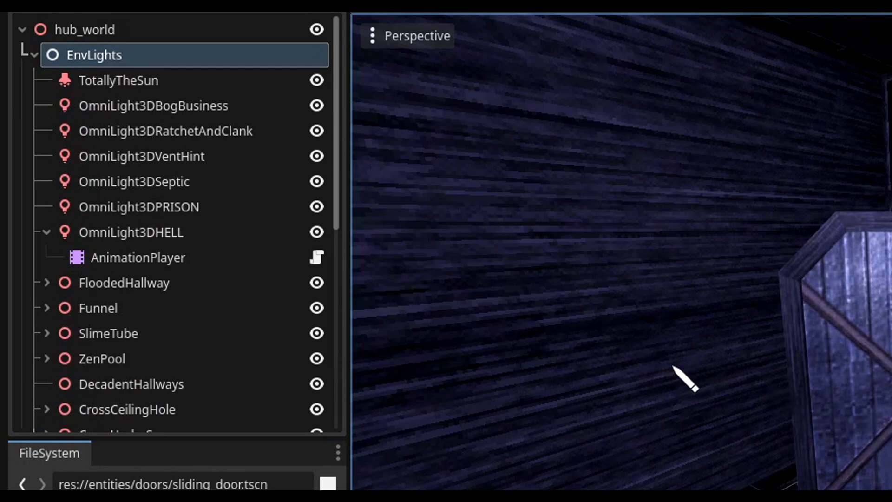
left_click(34, 54)
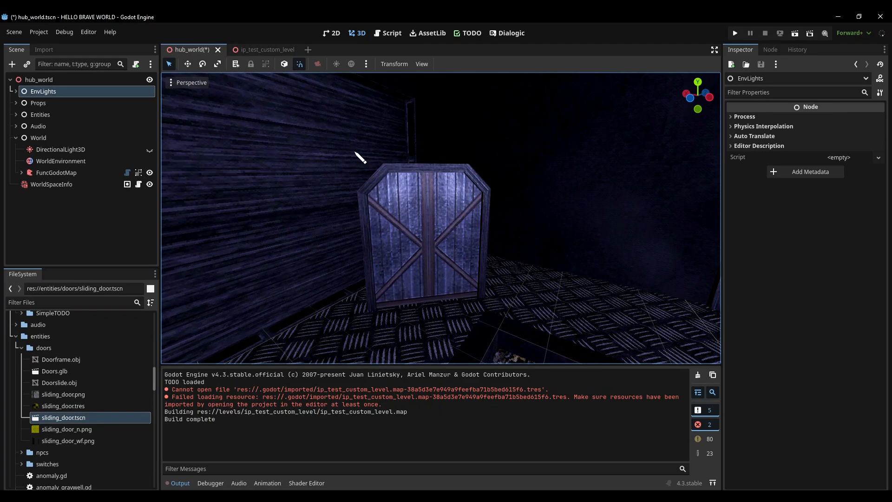
In the ip_test_custom_level scene, place an info_marker_generic.tscn instance on the floor near a corner of the room
left_click(418, 186)
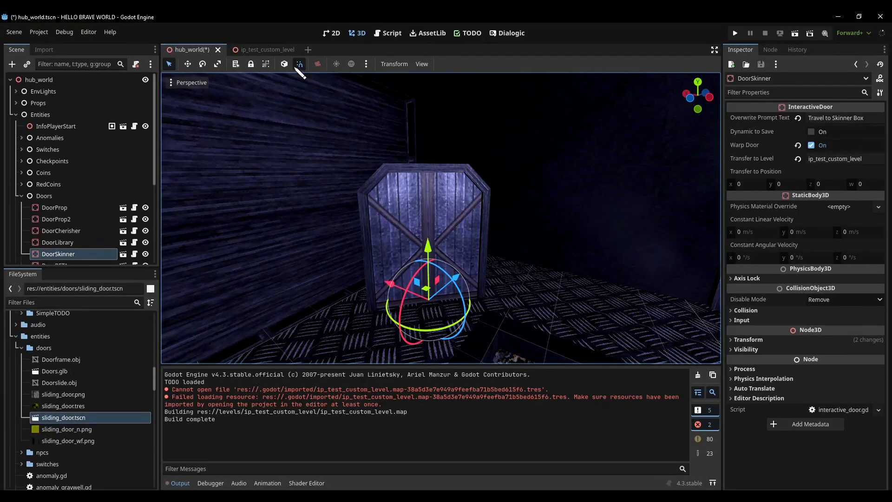
left_click(277, 49)
right_click_drag(516, 254, 372, 253)
key("w")
right_click_drag(446, 253, 403, 302)
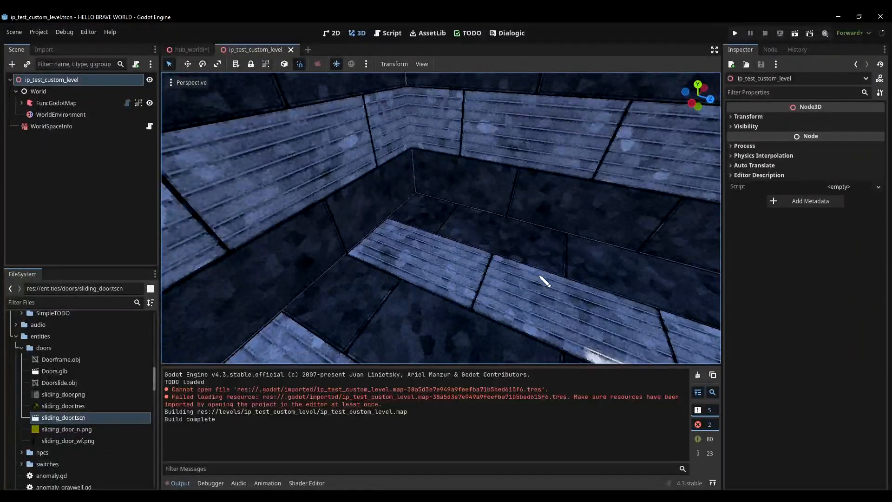
left_click(44, 302)
type("marker")
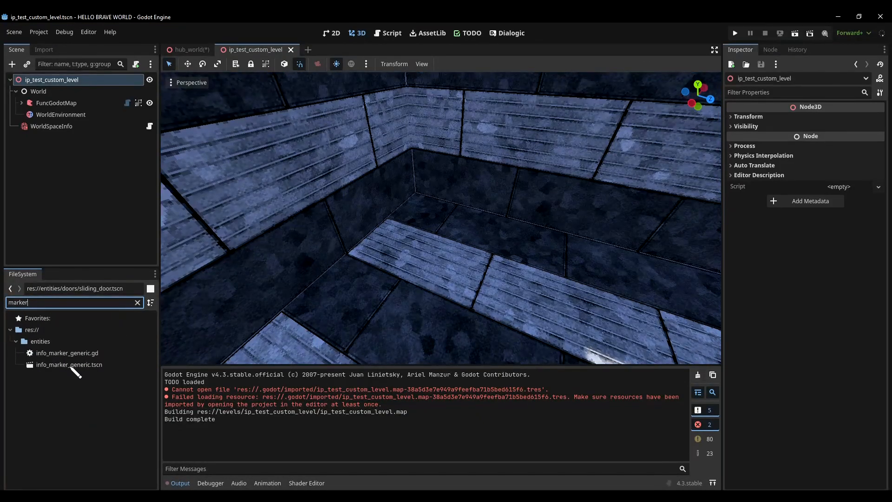
left_click_drag(71, 365, 499, 255)
left_click(137, 303)
mouse_move(446, 342)
right_mouse_down()
mouse_move(494, 319)
mouse_move(484, 343)
mouse_move(513, 295)
right_mouse_up()
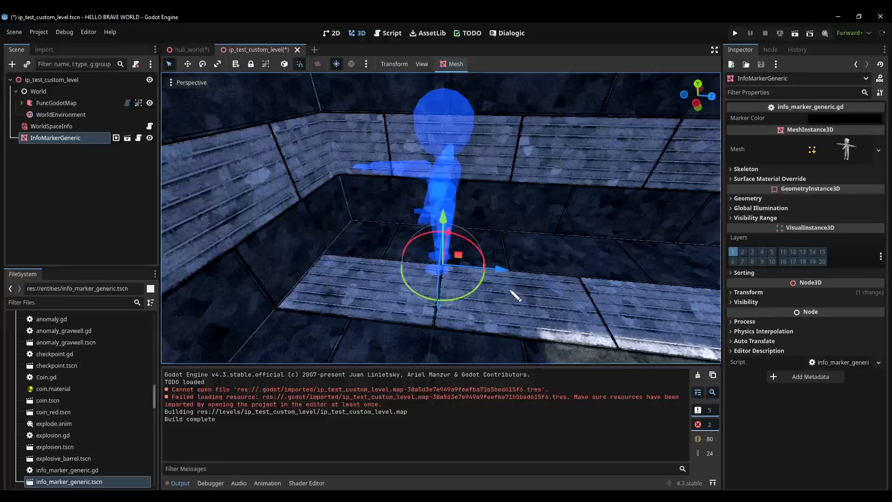
Check the InfoMarkerGeneric position and set the hub_world DoorSkinner's Transfer to Position to x 7, z -6 to match it
left_click(800, 293)
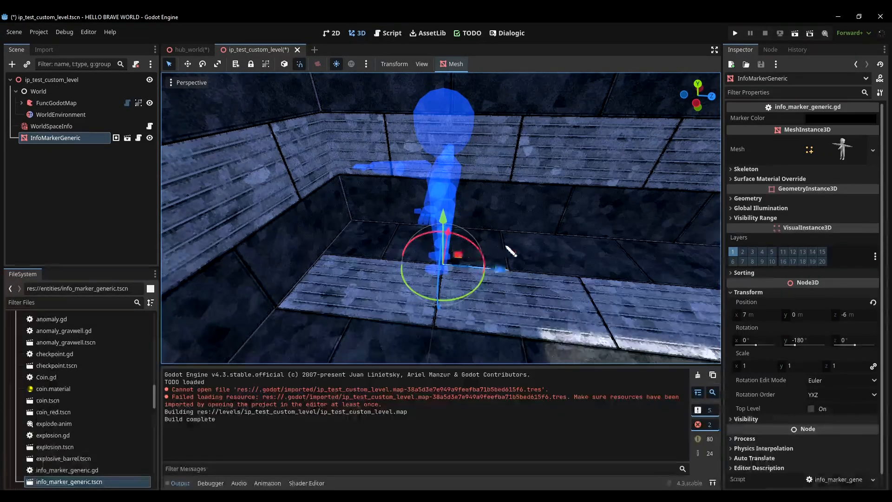
right_click_drag(532, 252, 541, 242)
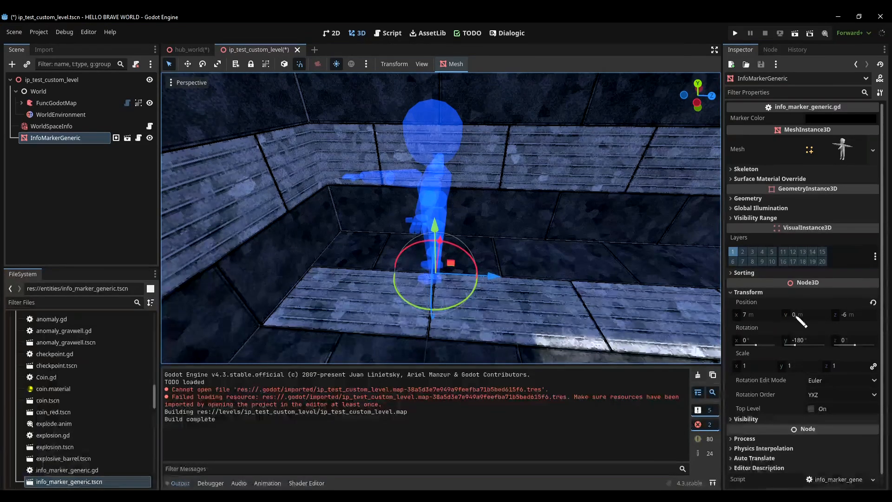
left_click(191, 49)
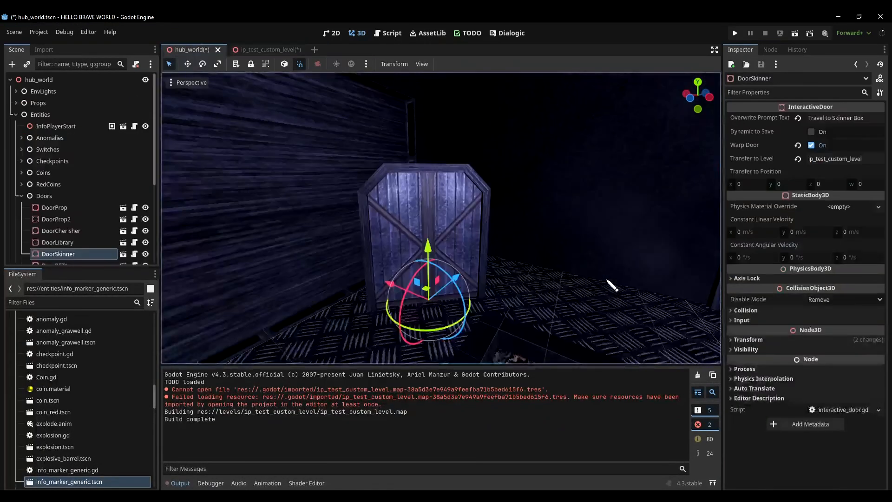
left_click(745, 189)
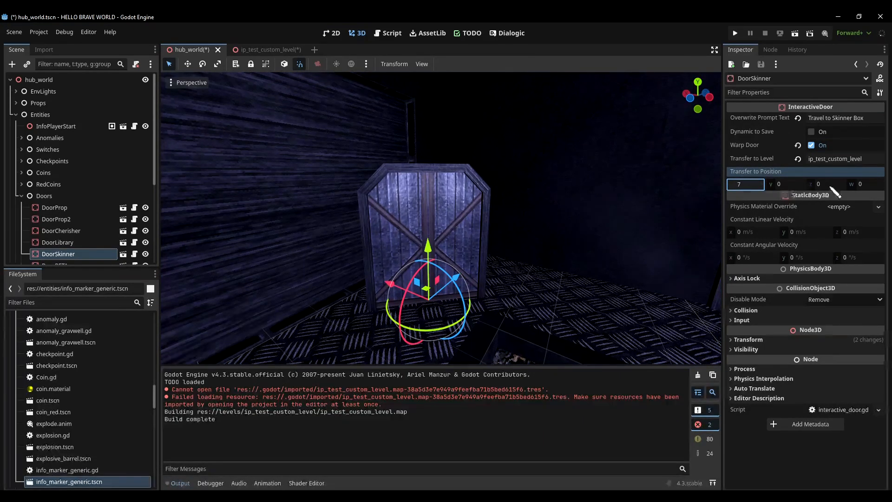
left_click(829, 185)
type("-6")
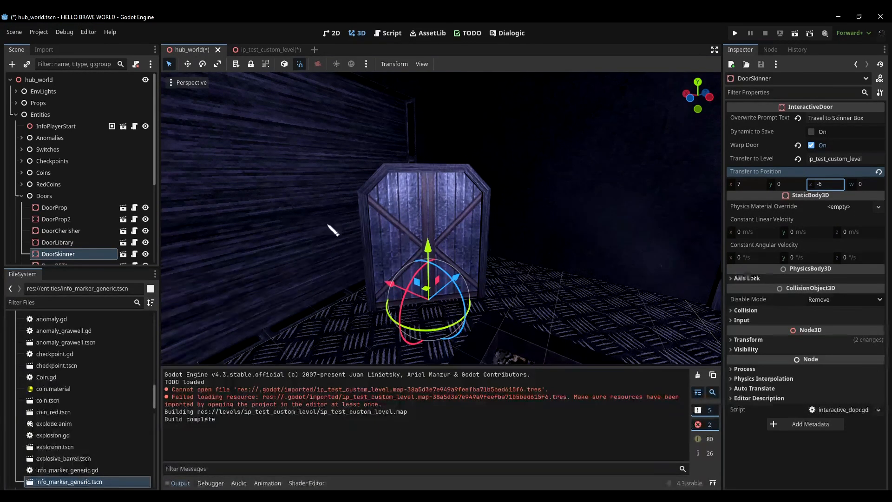
Run the project, walk through the hub to the DoorSkinner door and travel through it to the Skinner Box
left_click(737, 33)
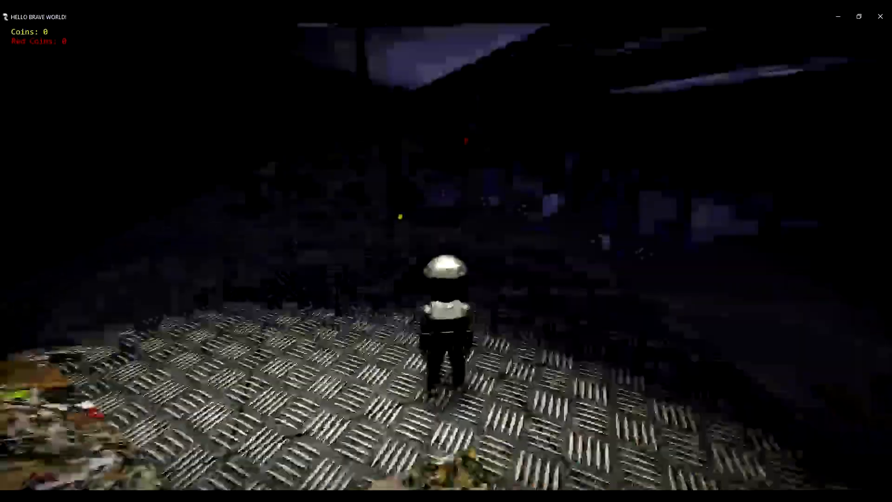
key("w")
key("w")
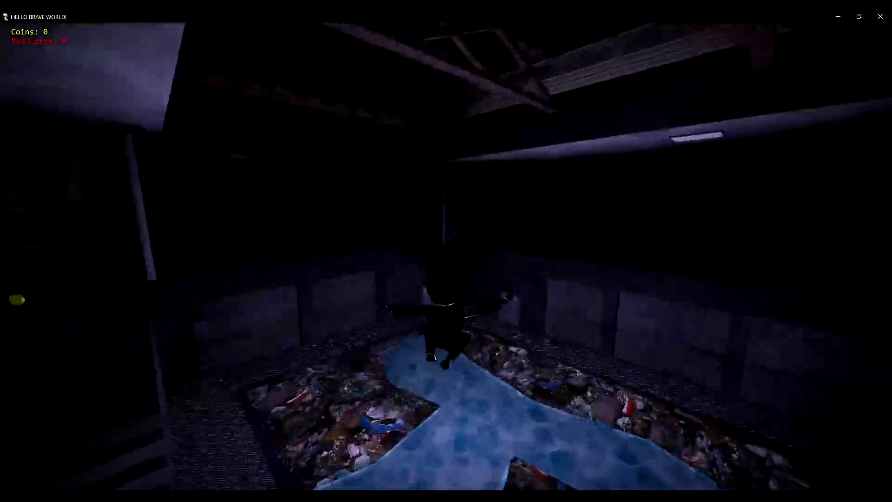
key("w")
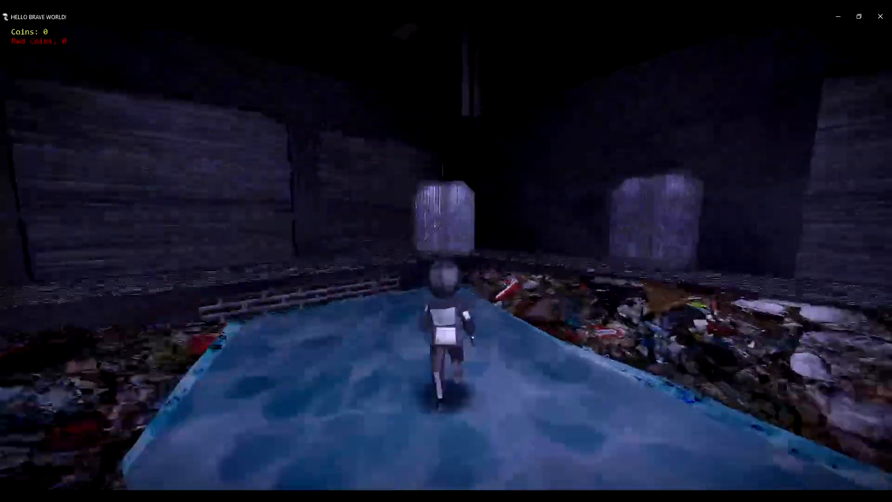
key("w")
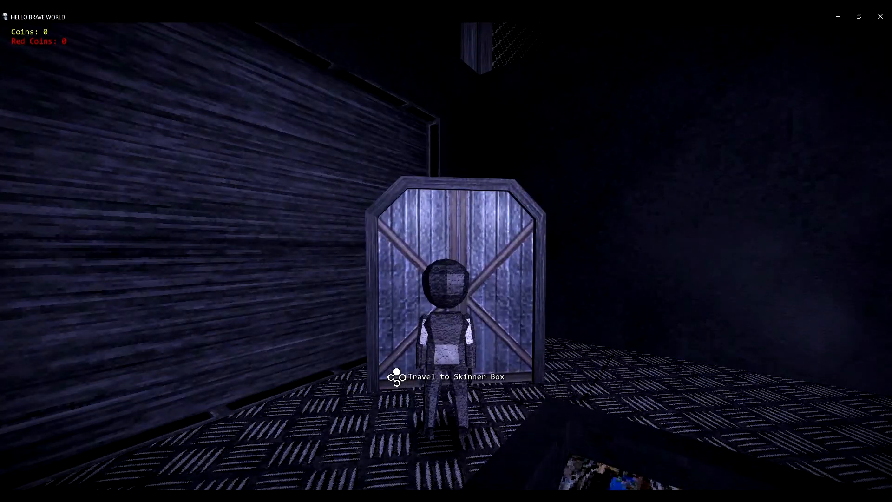
key("e")
Playtest the Skinner Box level by moving around the striped floor, the metal grate and the tops of the walls
key("w")
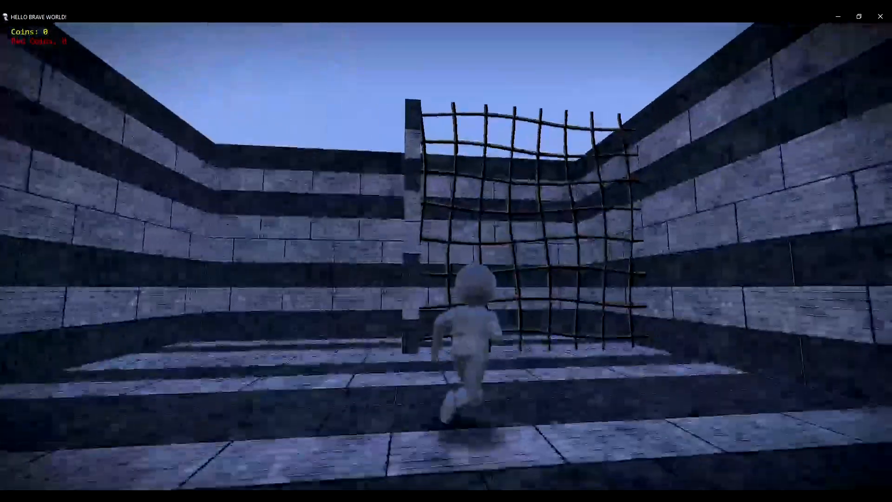
key("w")
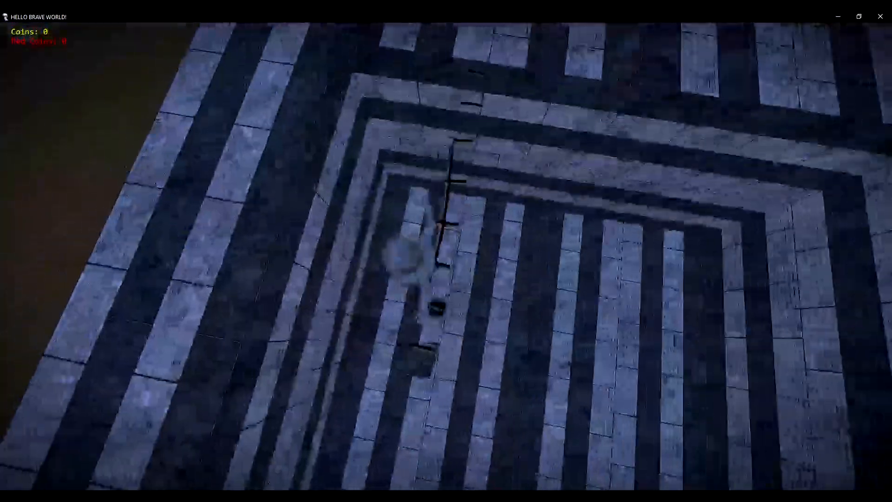
key("w")
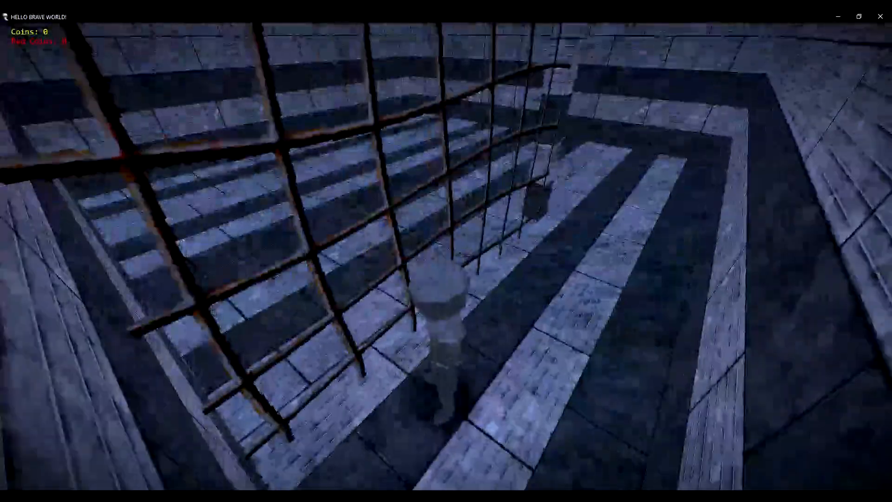
key("w")
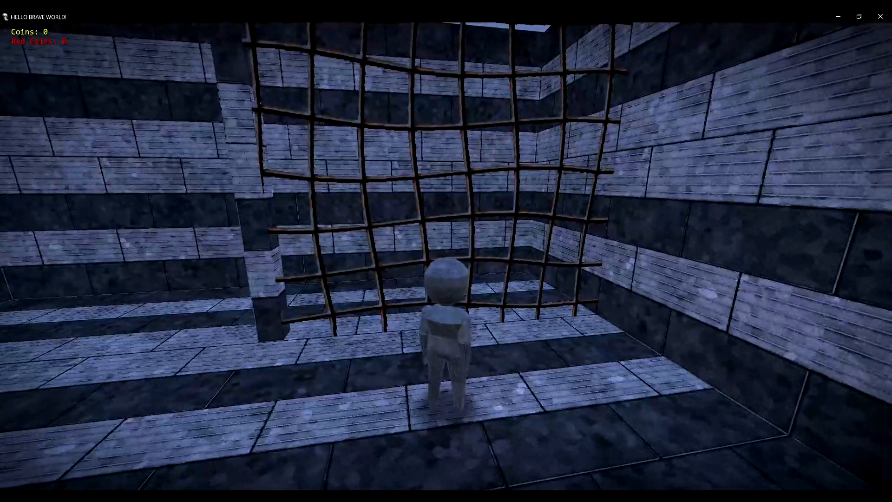
key("s")
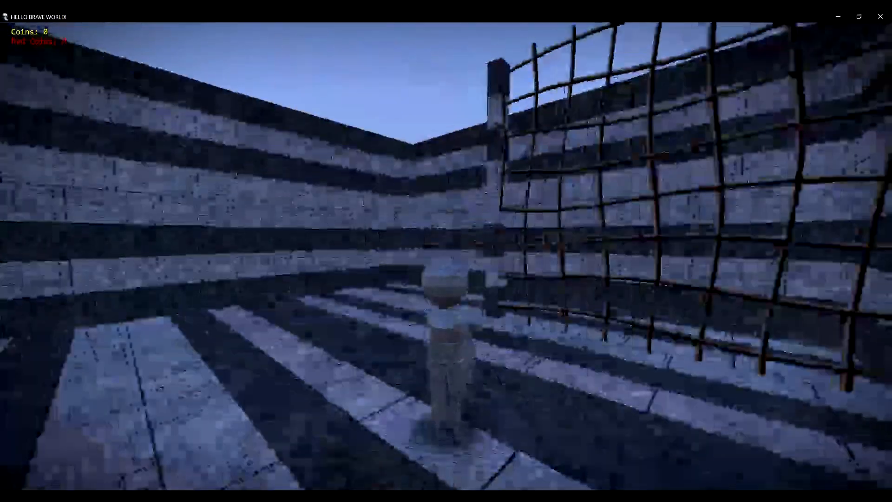
key("a")
key("w")
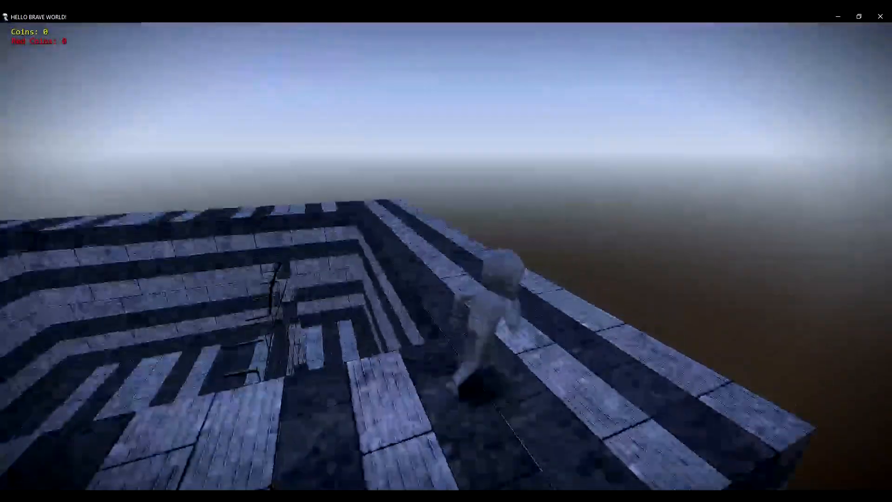
key("w")
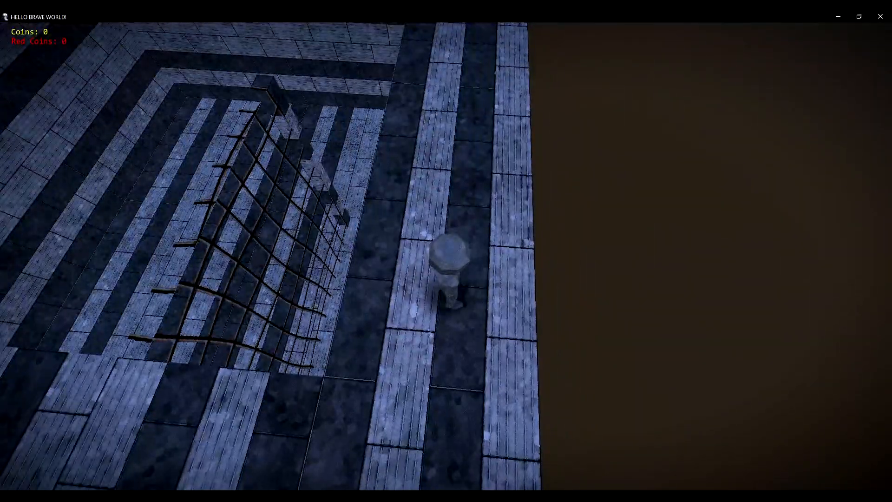
key("w")
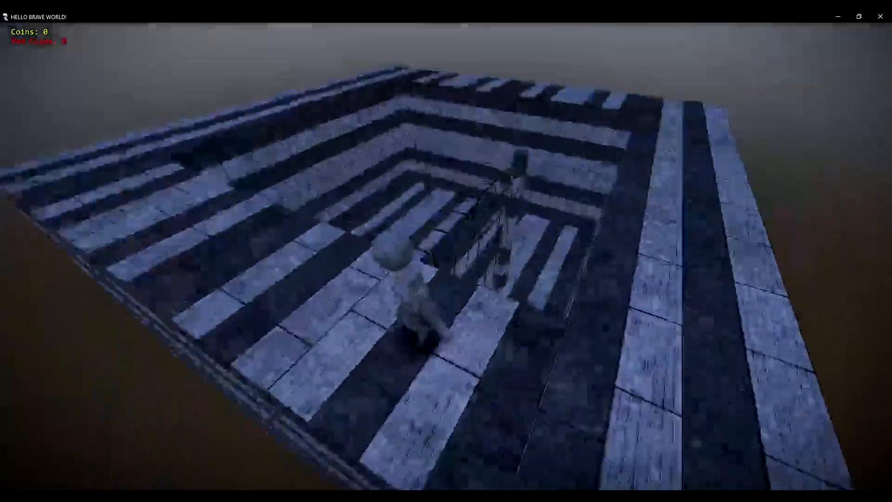
key("w")
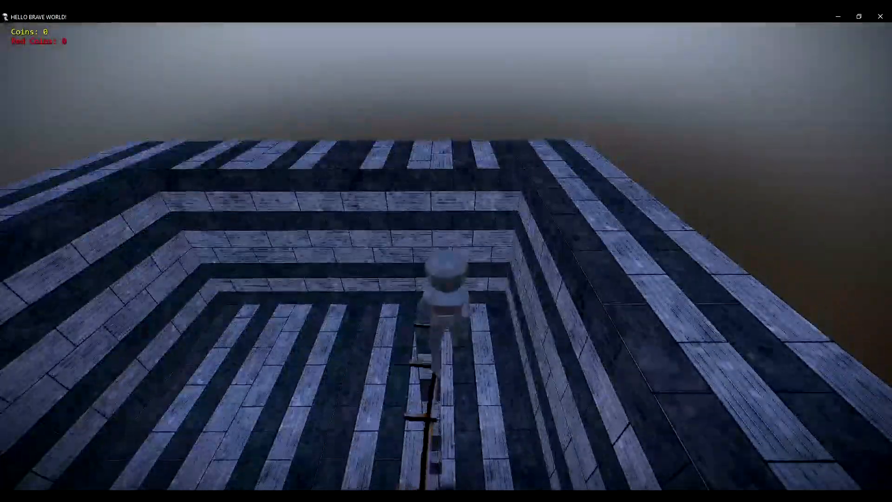
key("w")
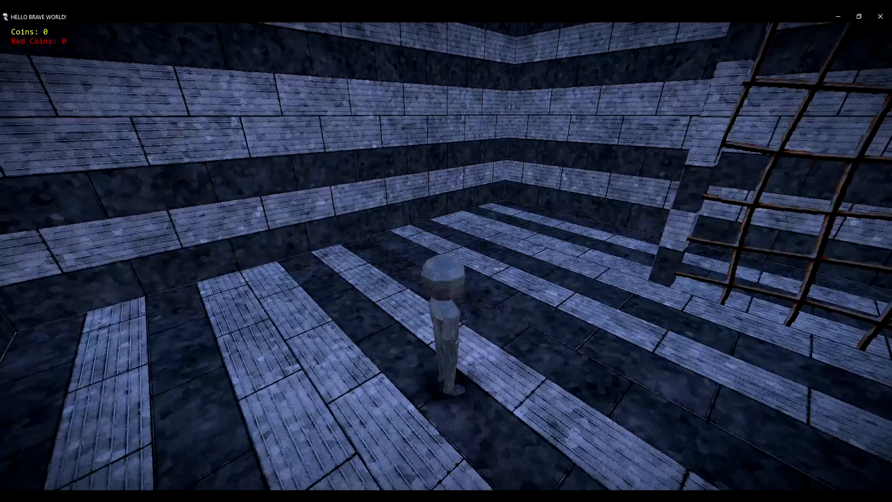
key("s")
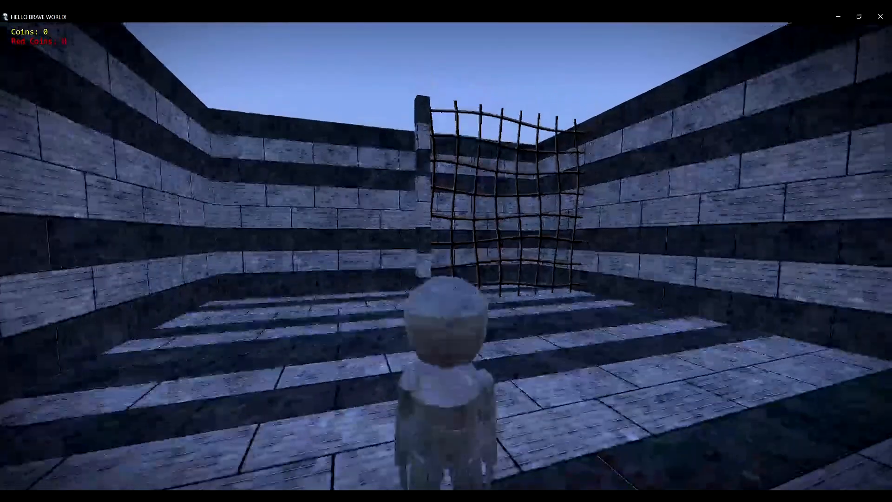
key("w")
key("s")
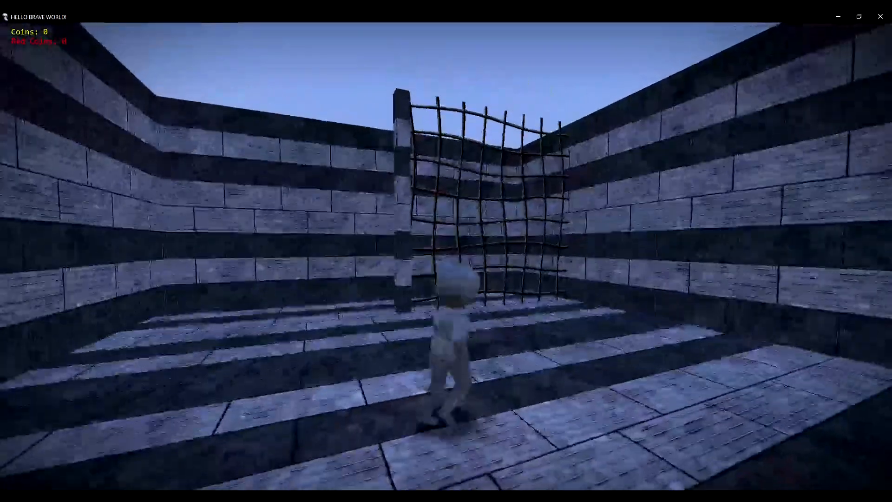